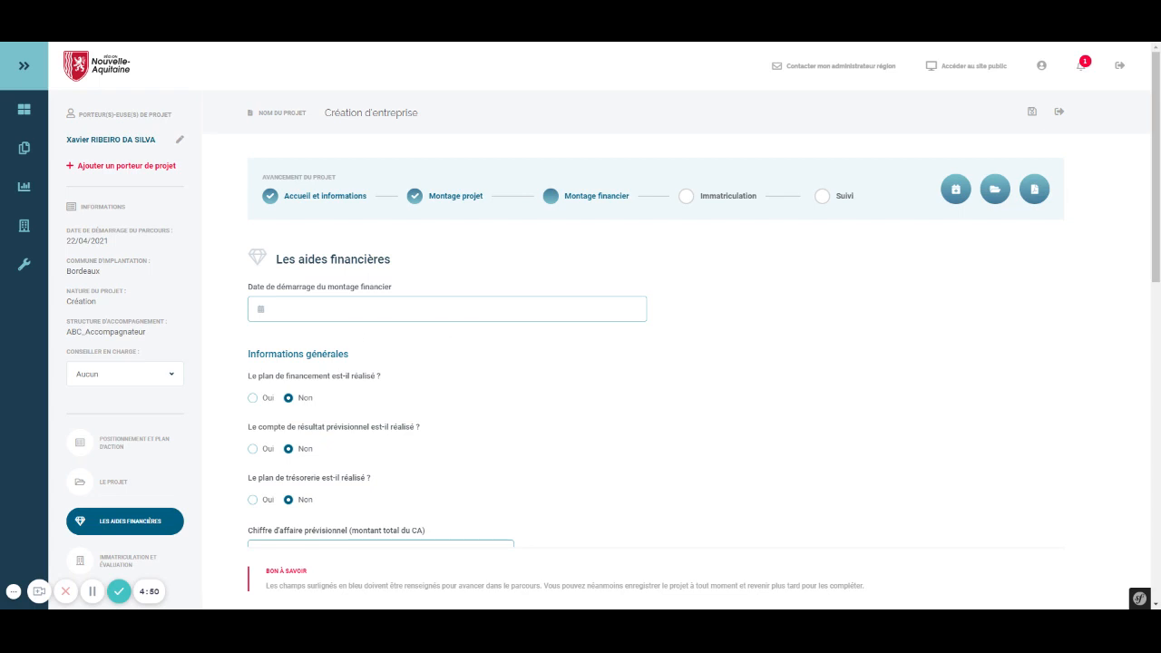
- Set the financial setup start date to 08/09/2021 and answer Oui for both the financing plan and the forecast income statement
left_click(287, 310)
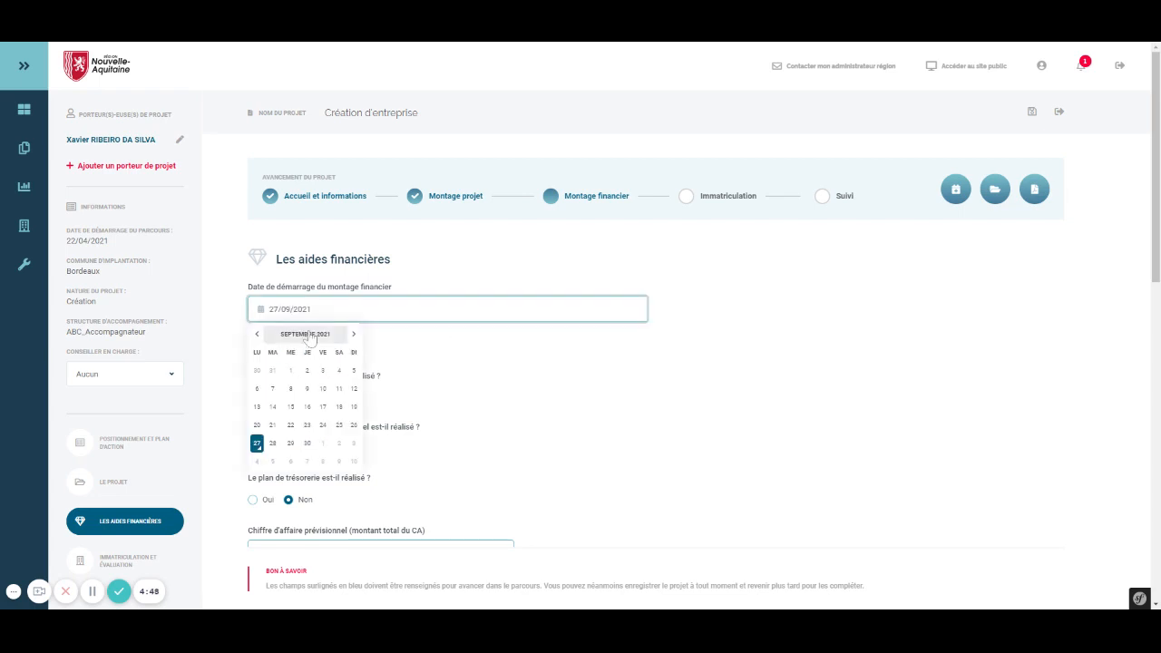
left_click(290, 392)
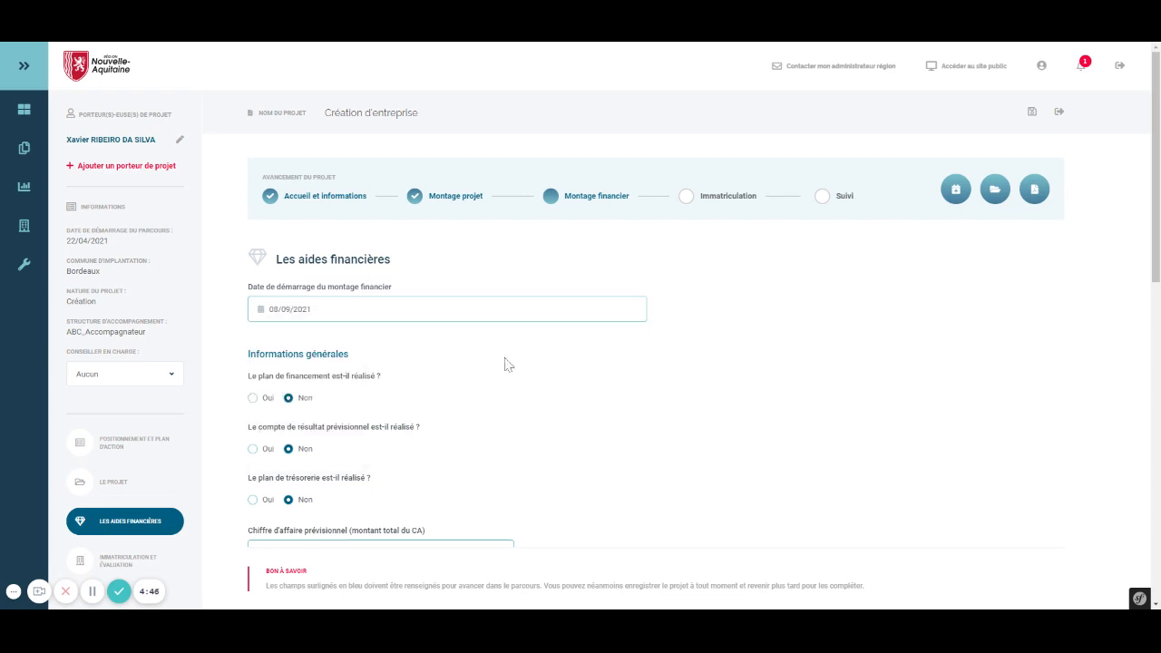
scroll(760, 364, "down", 2)
scroll(760, 364, "down", 2)
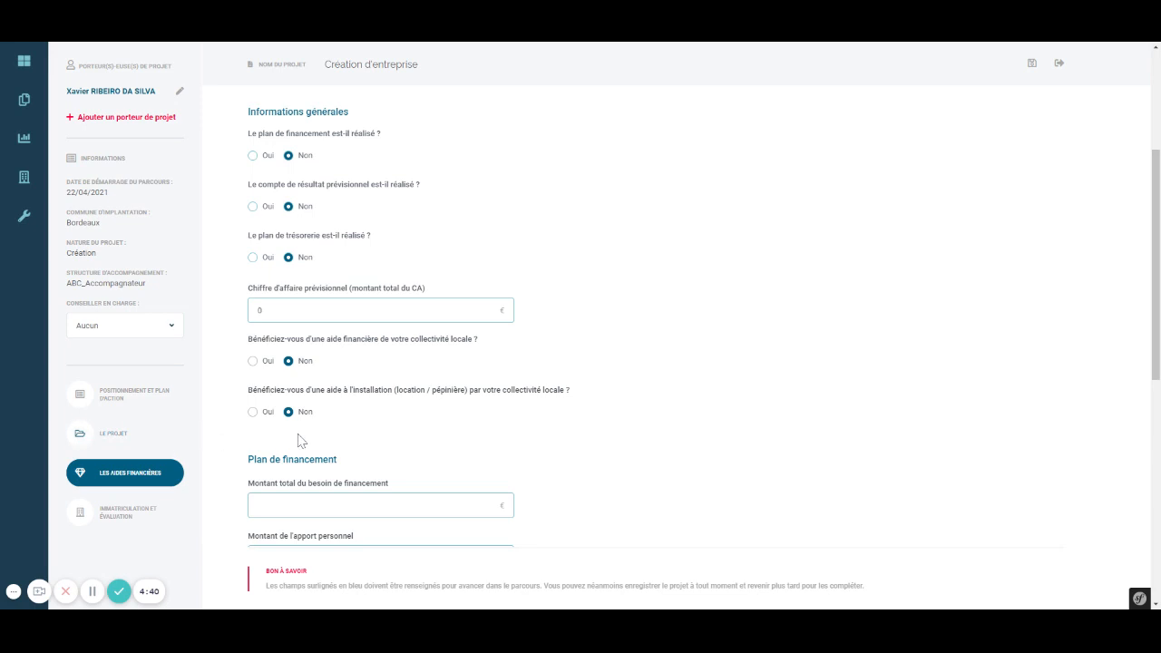
left_click(253, 156)
left_click(253, 205)
- Set the forecast turnover (Chiffre d'affaire prévisionnel) to 2 € in the general information
scroll(686, 462, "down", 3)
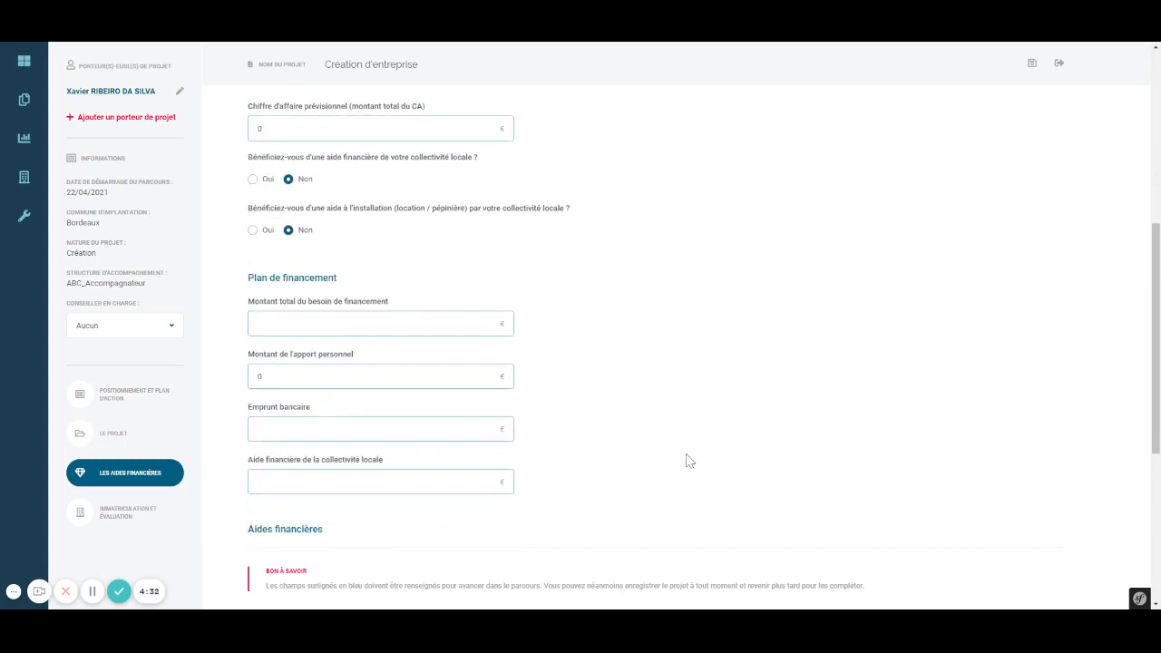
scroll(747, 314, "down", 3)
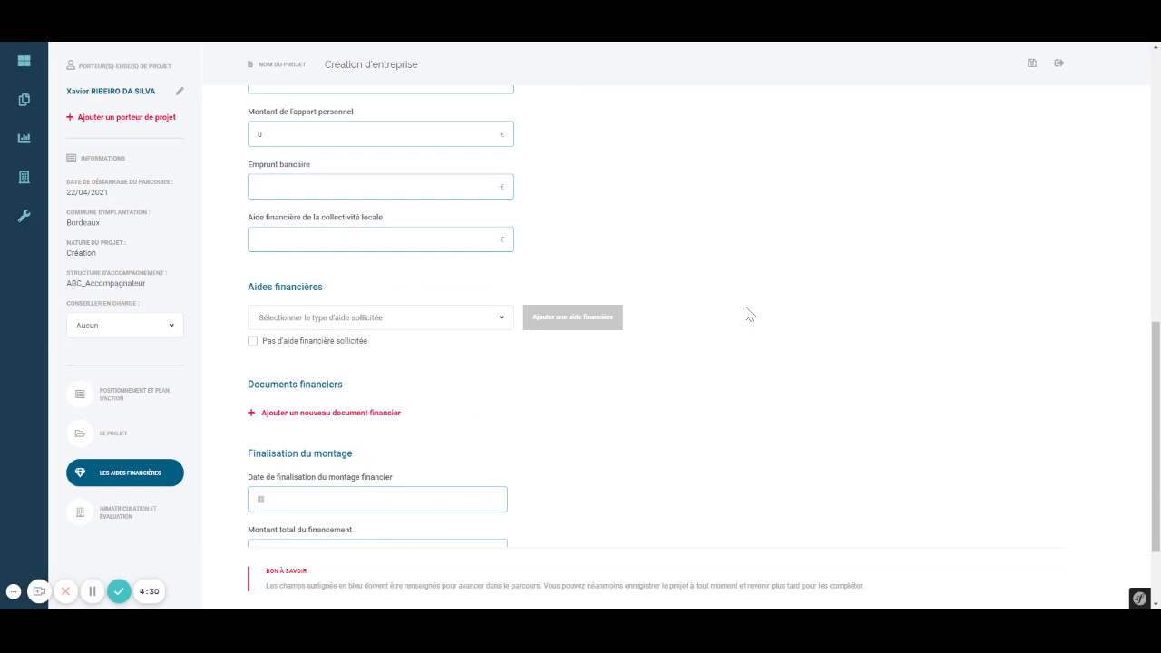
scroll(696, 434, "up", 4)
scroll(696, 434, "up", 3)
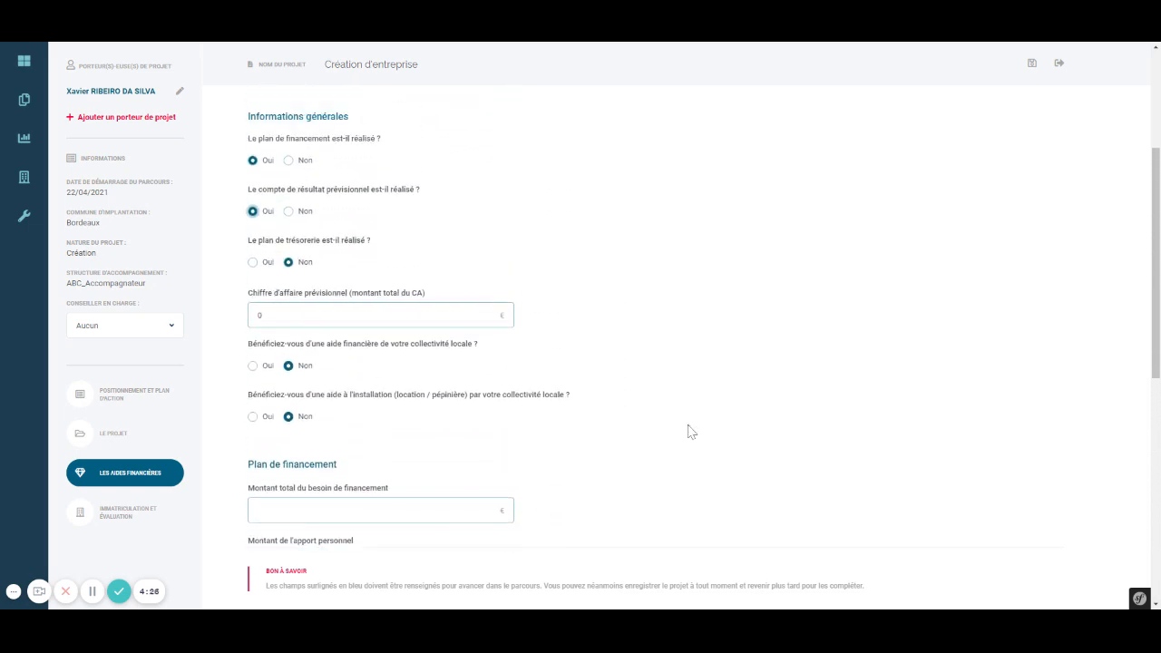
left_click(479, 374)
- Answer Oui to receiving financial aid from the local authority and set the aid amount to 10000 €
scroll(608, 298, "down", 1)
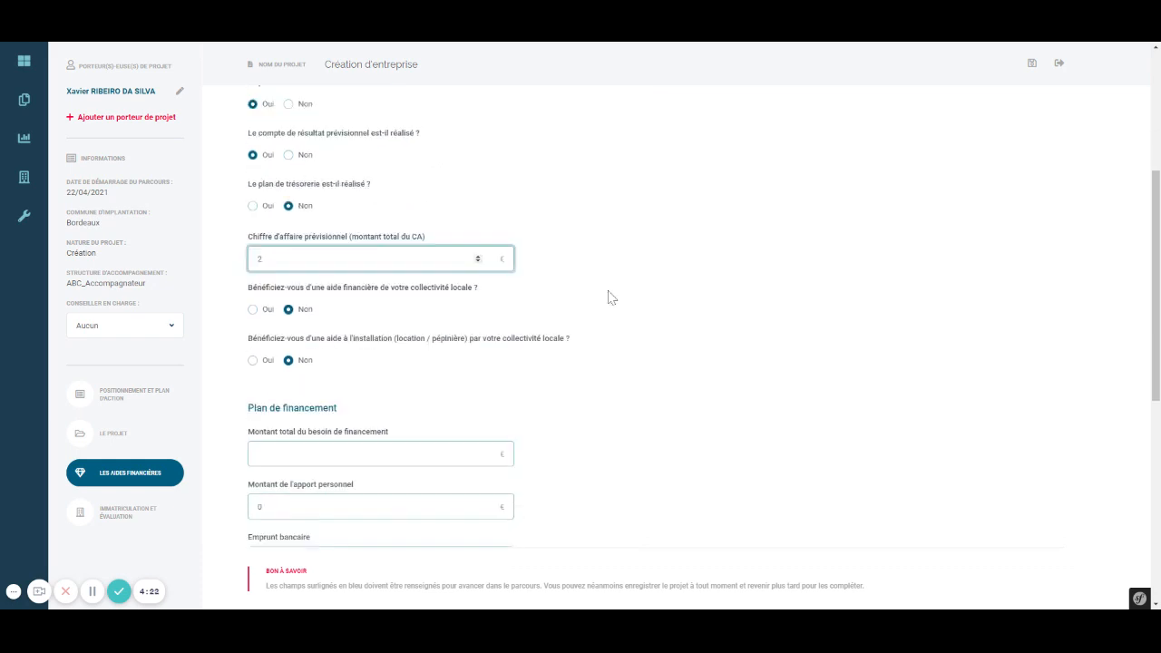
left_click(254, 306)
left_click(507, 306)
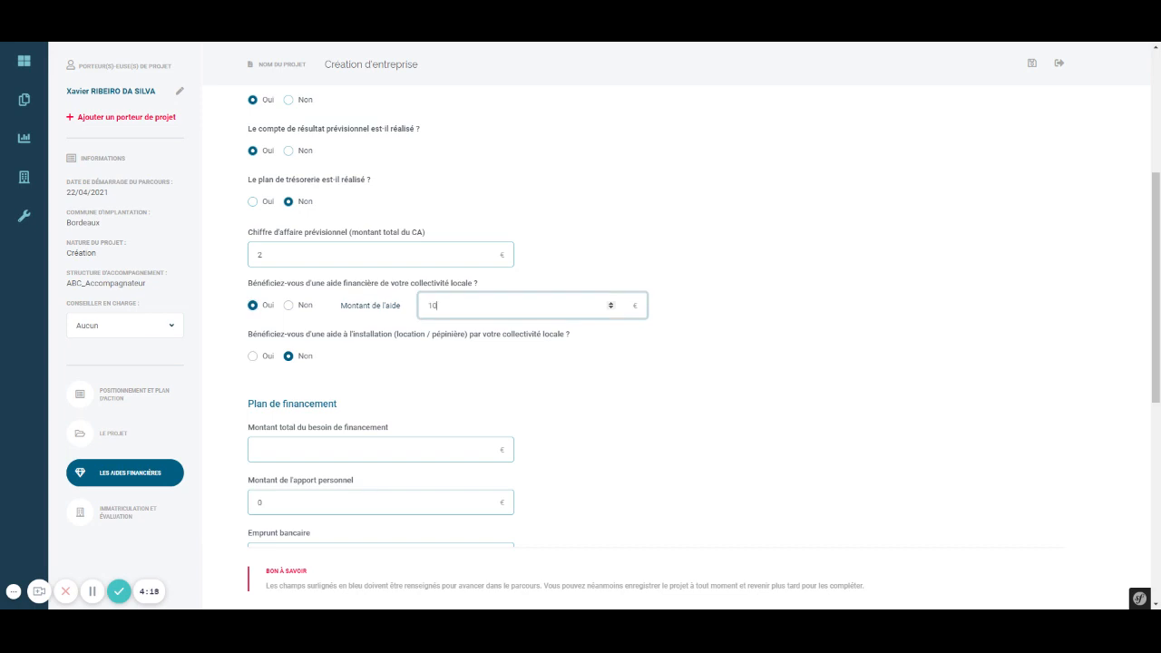
left_click(622, 356)
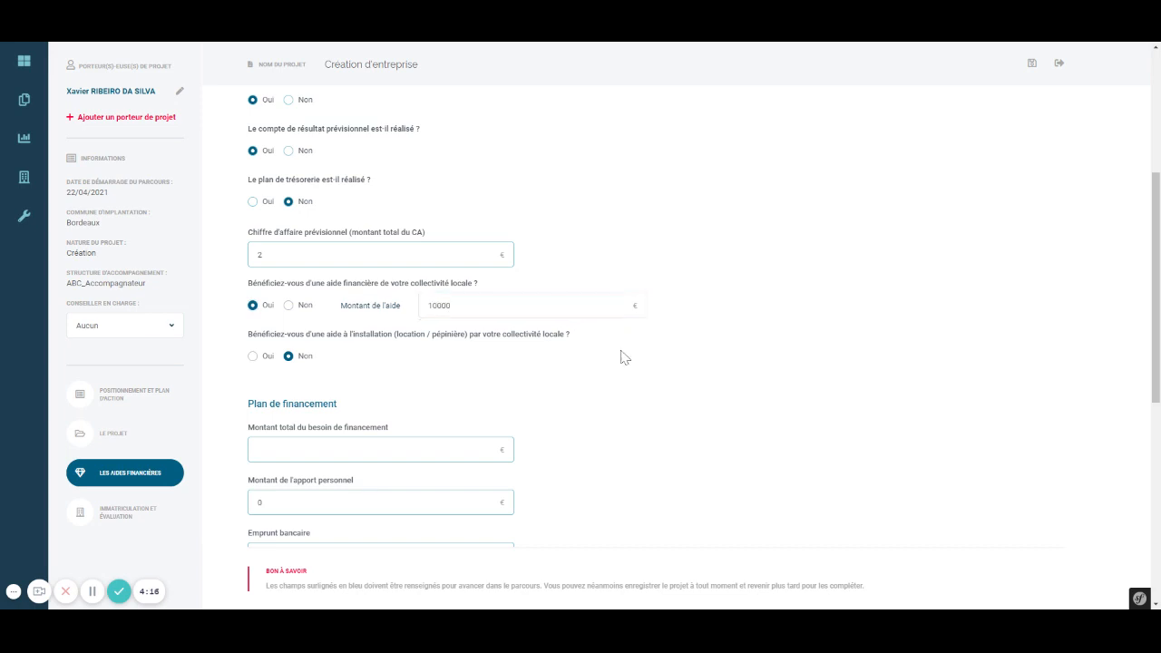
- Save the financial aid form
scroll(623, 355, "down", 3)
scroll(622, 357, "down", 2)
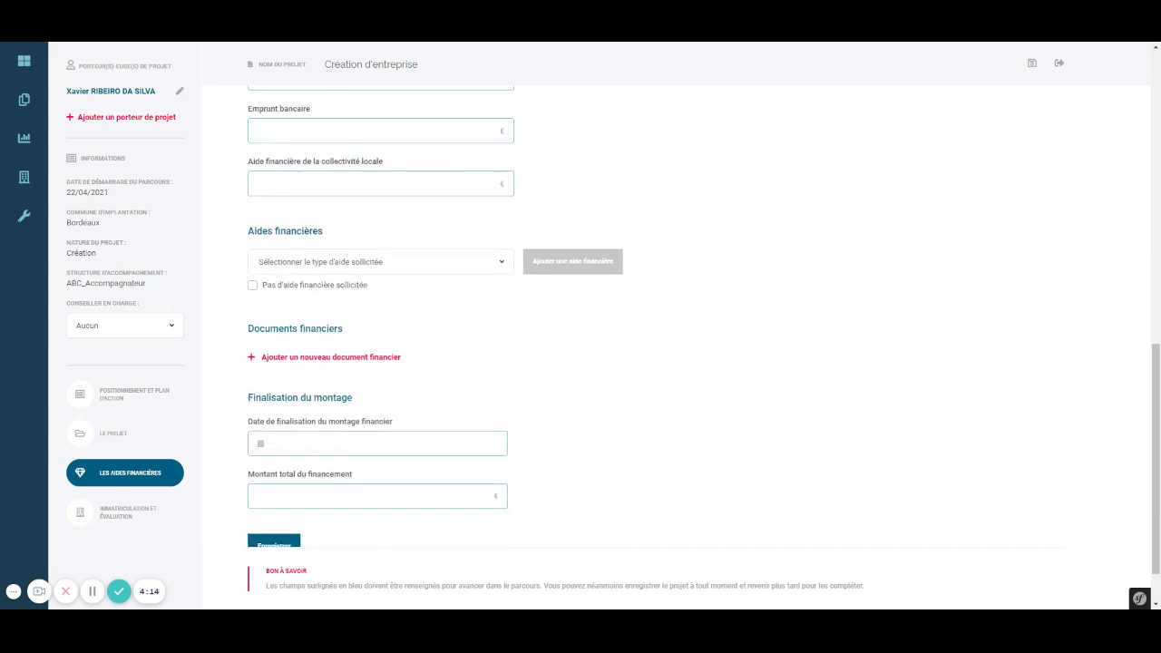
left_click(275, 486)
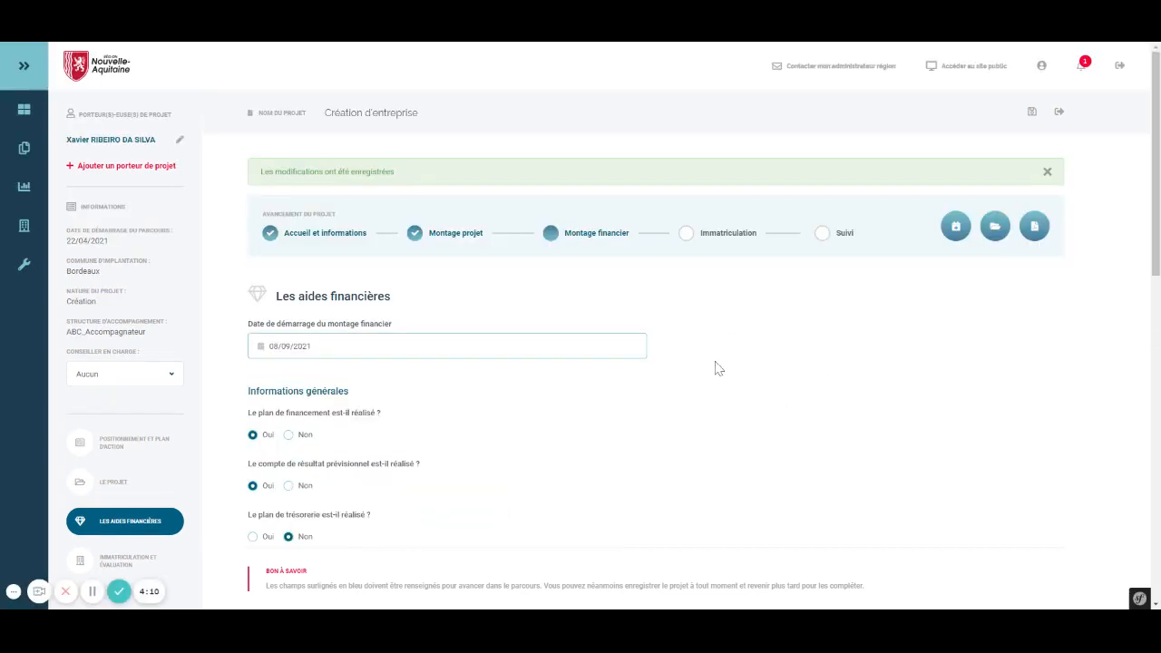
- In the financing plan, set the total financing need, the bank loan and the local authority aid to 10000 € each
scroll(598, 455, "down", 3)
scroll(598, 455, "down", 3)
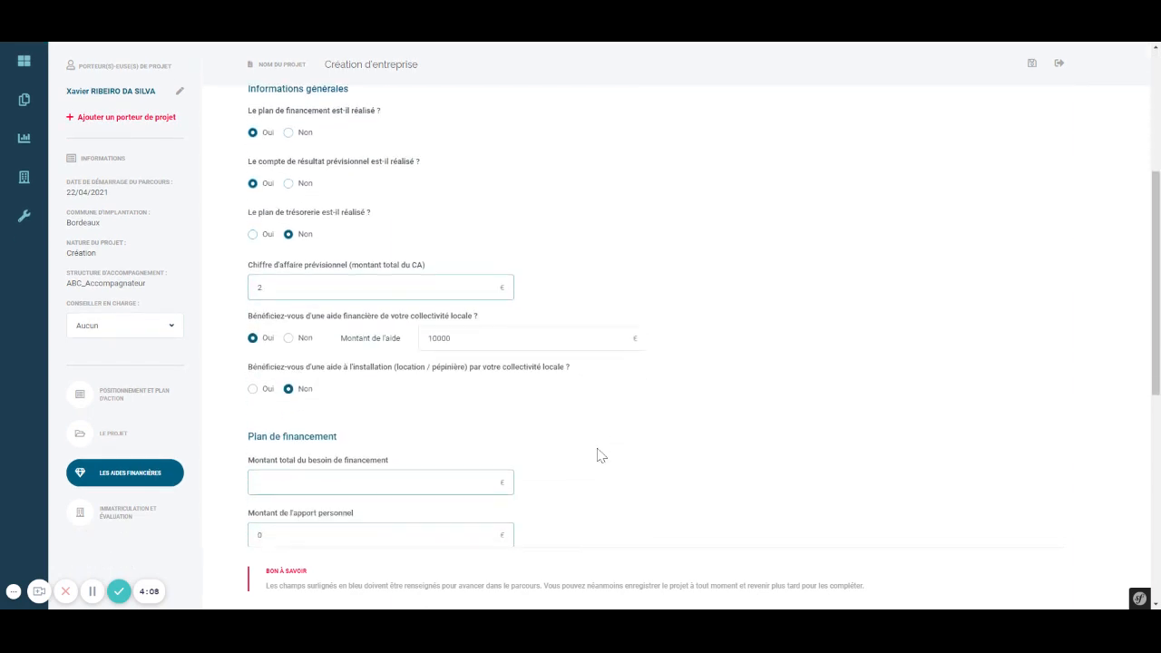
left_click(477, 300)
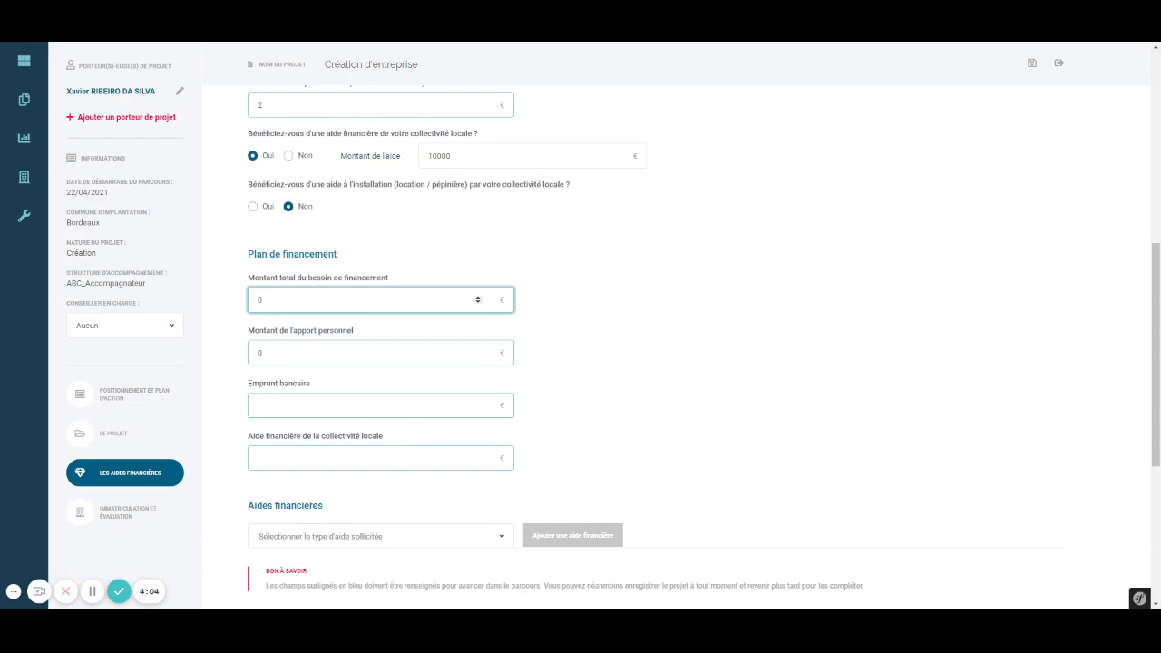
left_click(381, 406)
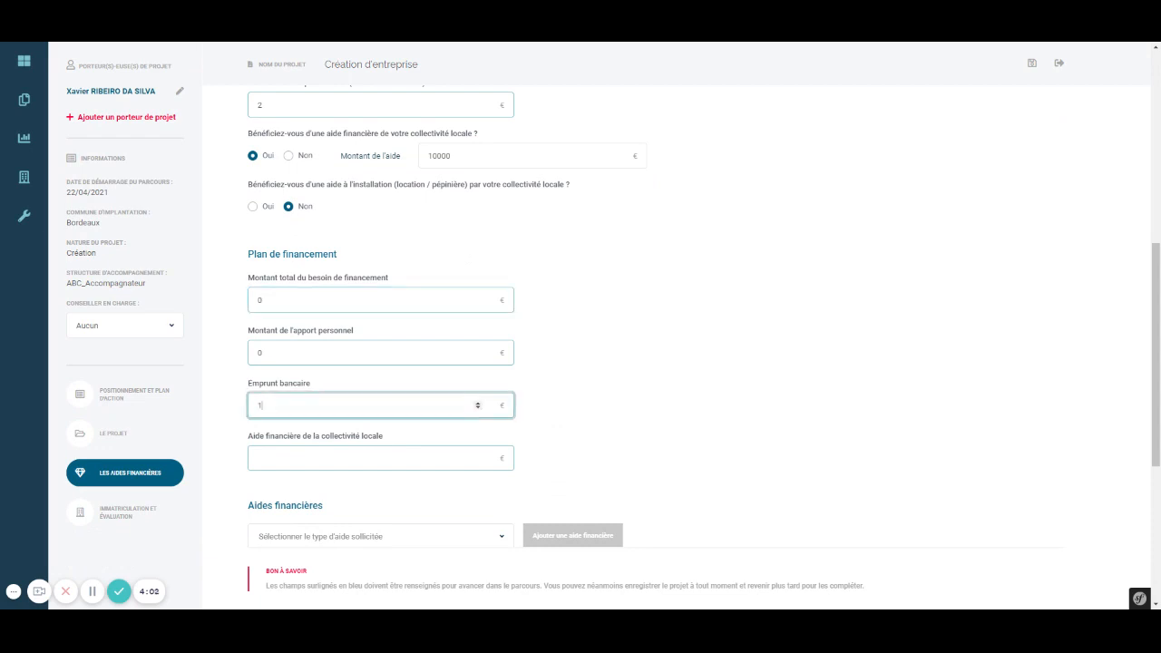
left_click(272, 300)
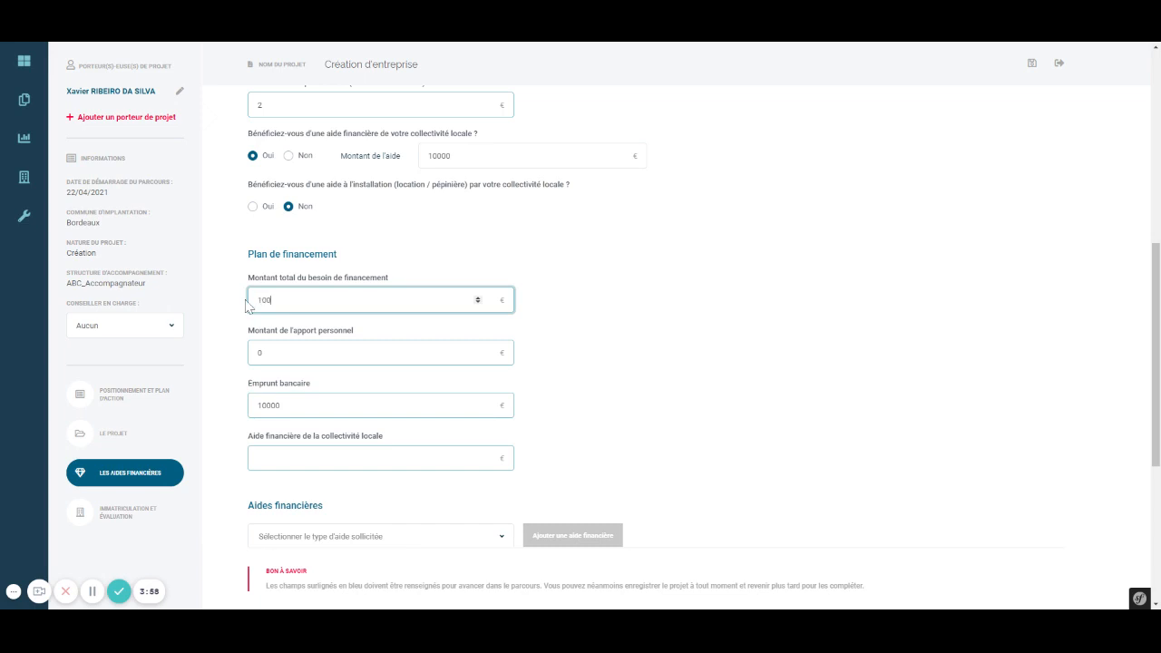
left_click(352, 451)
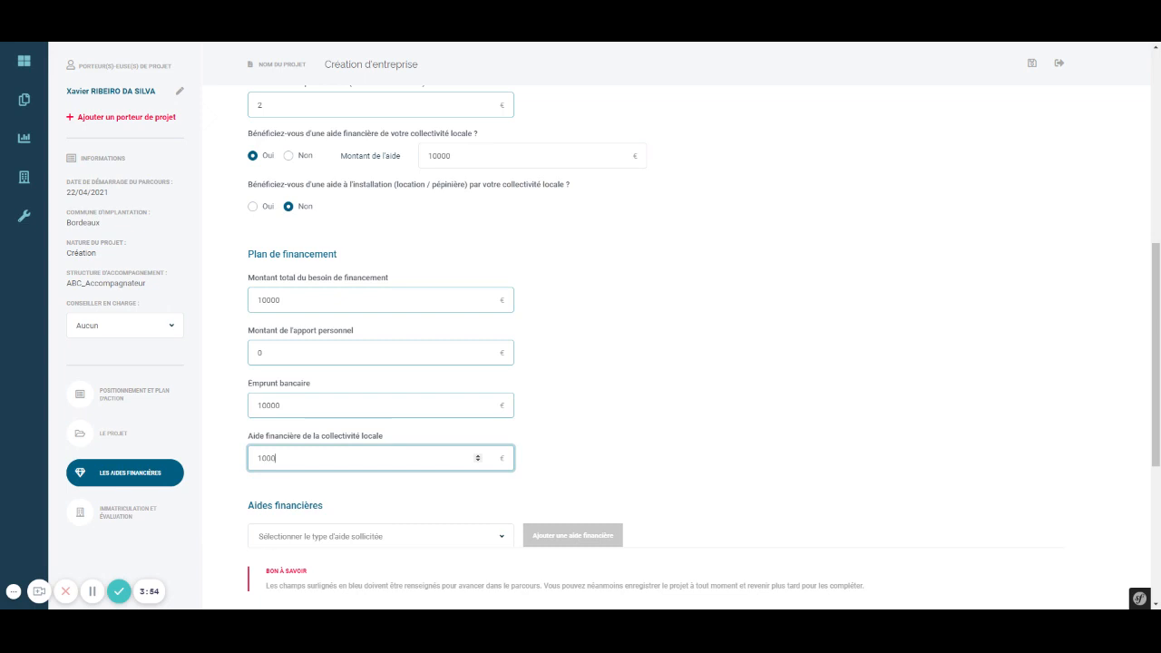
- Start adding a financial aid of type Prêt d'honneur
scroll(681, 409, "down", 3)
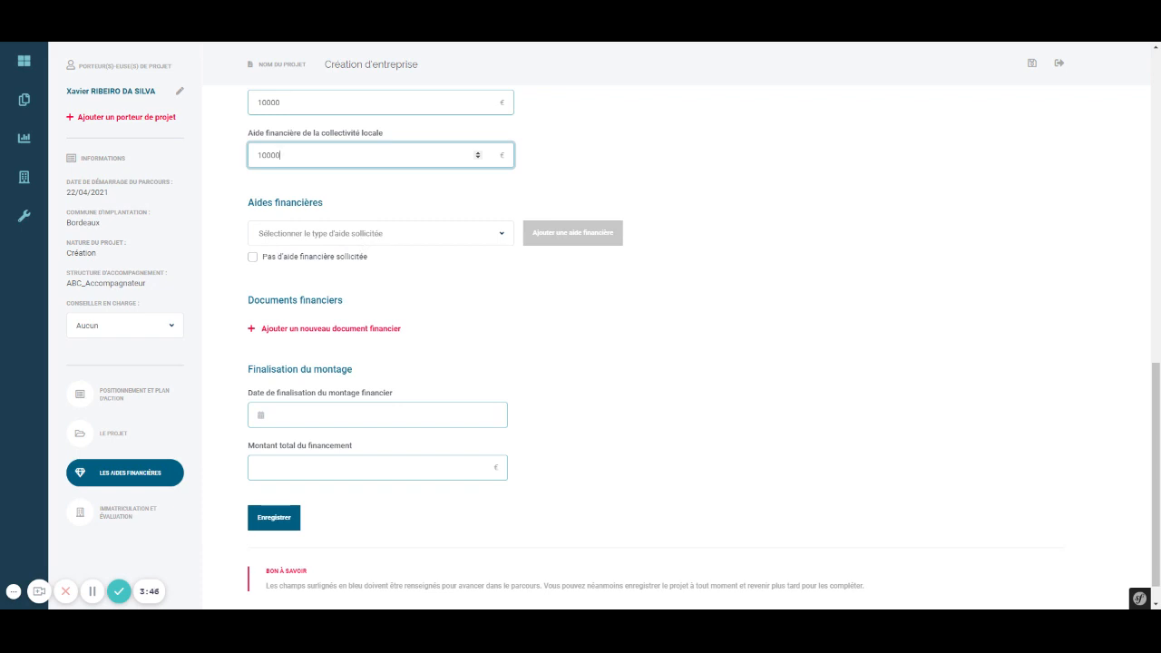
left_click(384, 238)
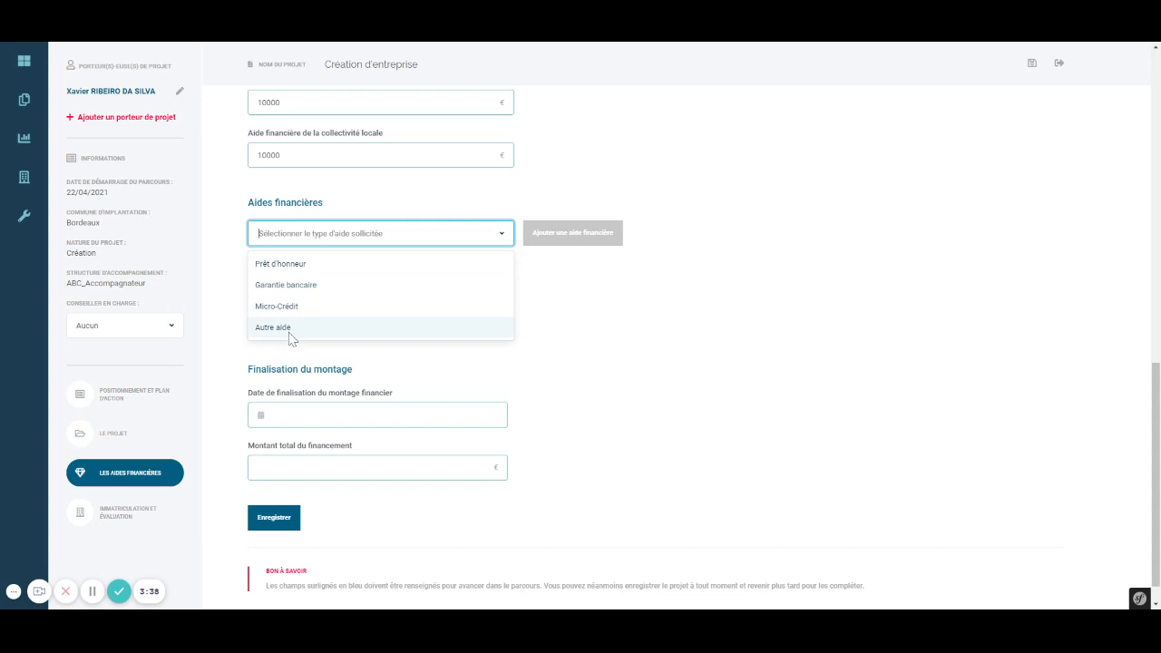
left_click(291, 268)
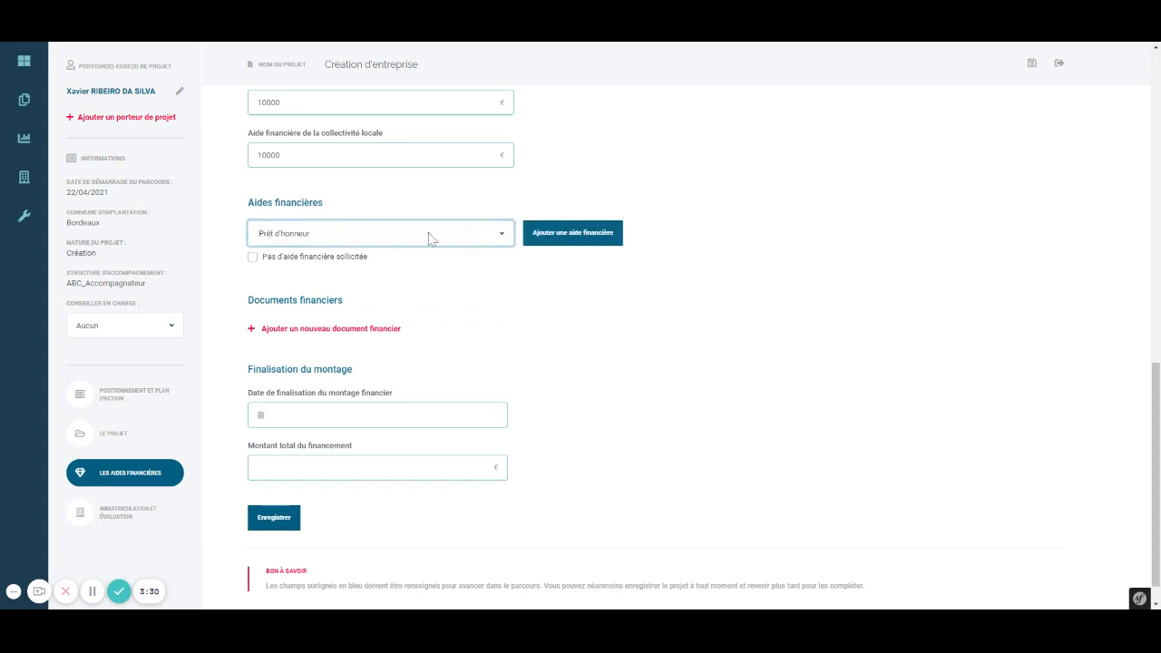
left_click(604, 239)
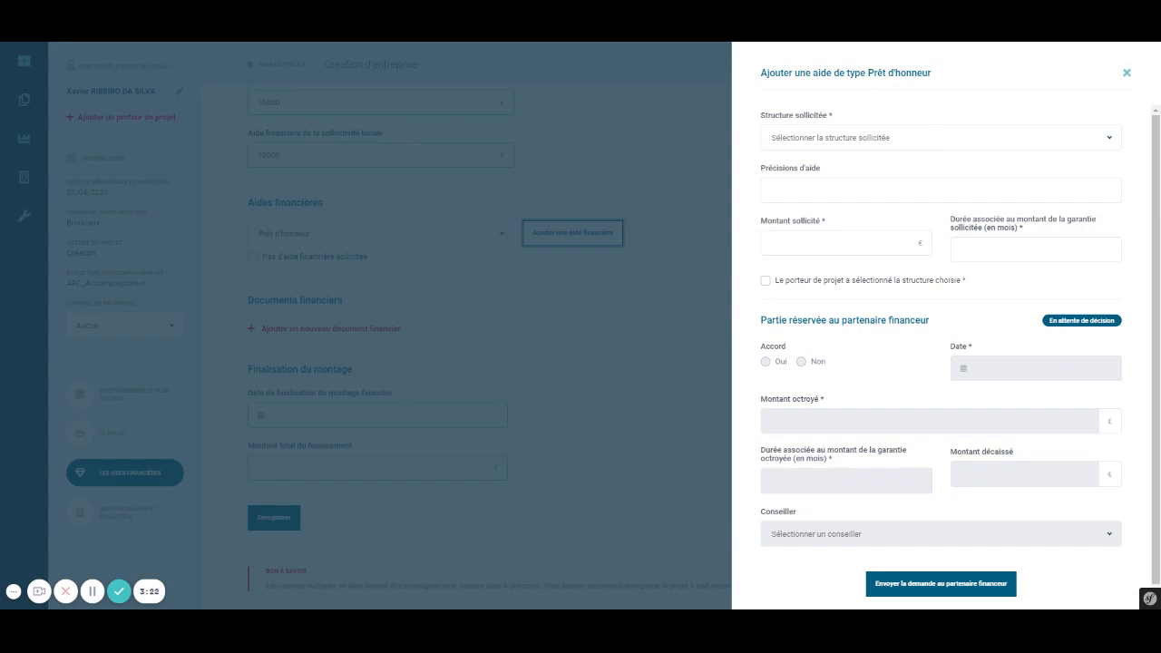
- Choose INITIATIVE BEARN as the requested structure, with a requested amount of 10000 € and a duration of 230 months
left_click(874, 139)
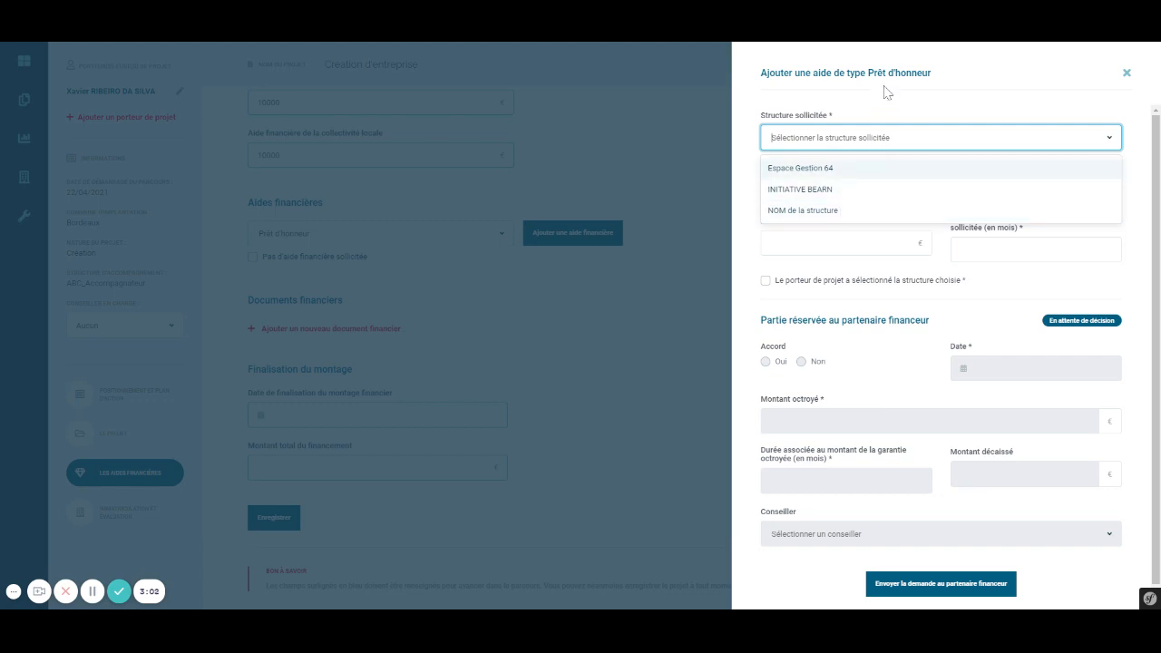
left_click(821, 192)
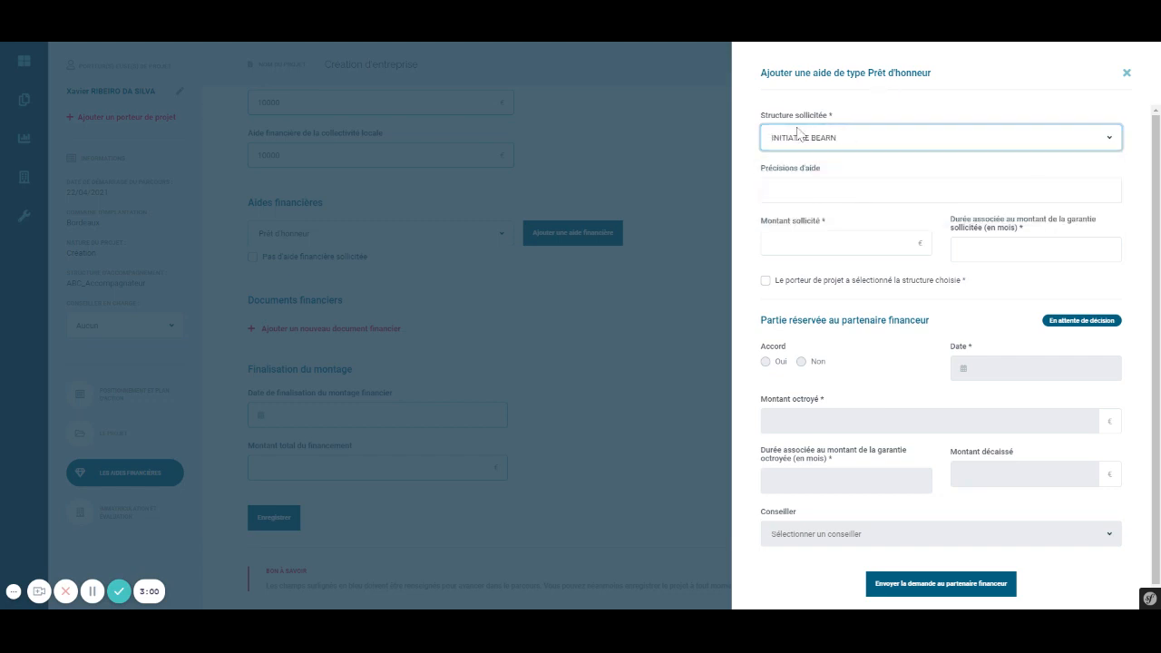
left_click(820, 190)
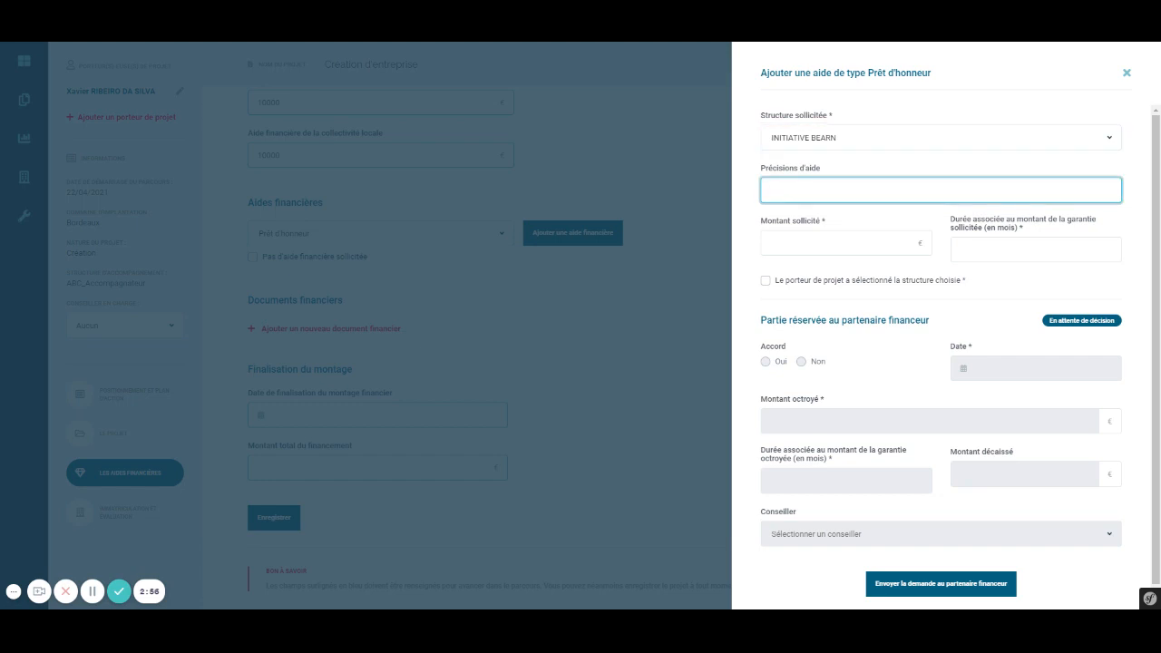
left_click(887, 242)
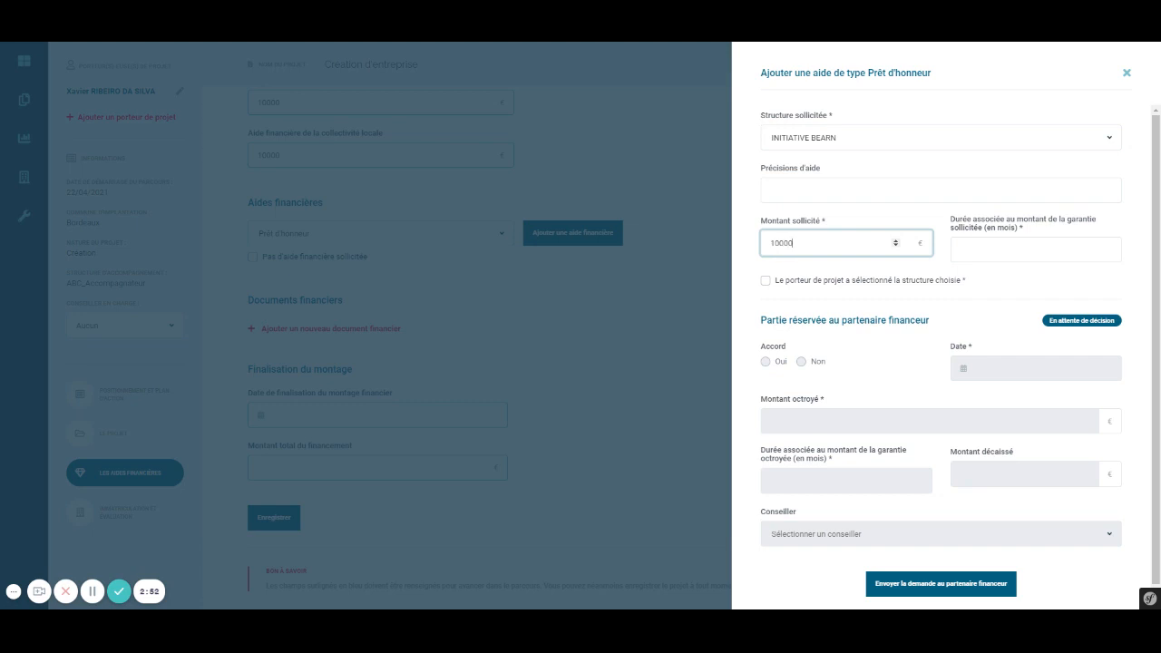
left_click(1024, 250)
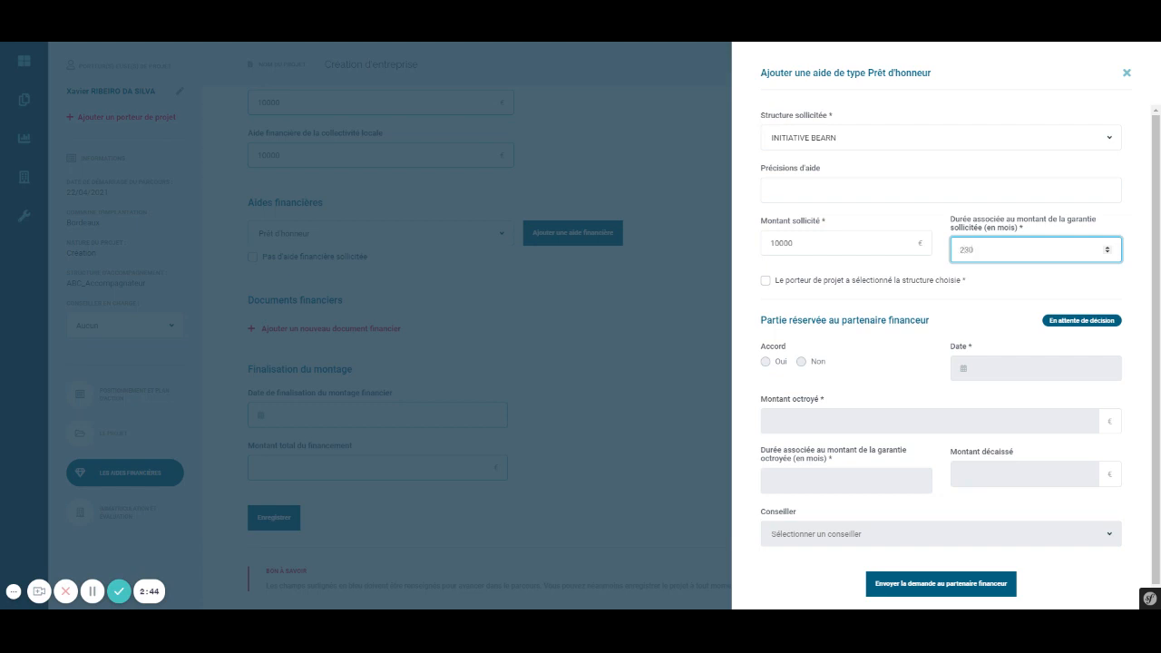
left_click(1042, 275)
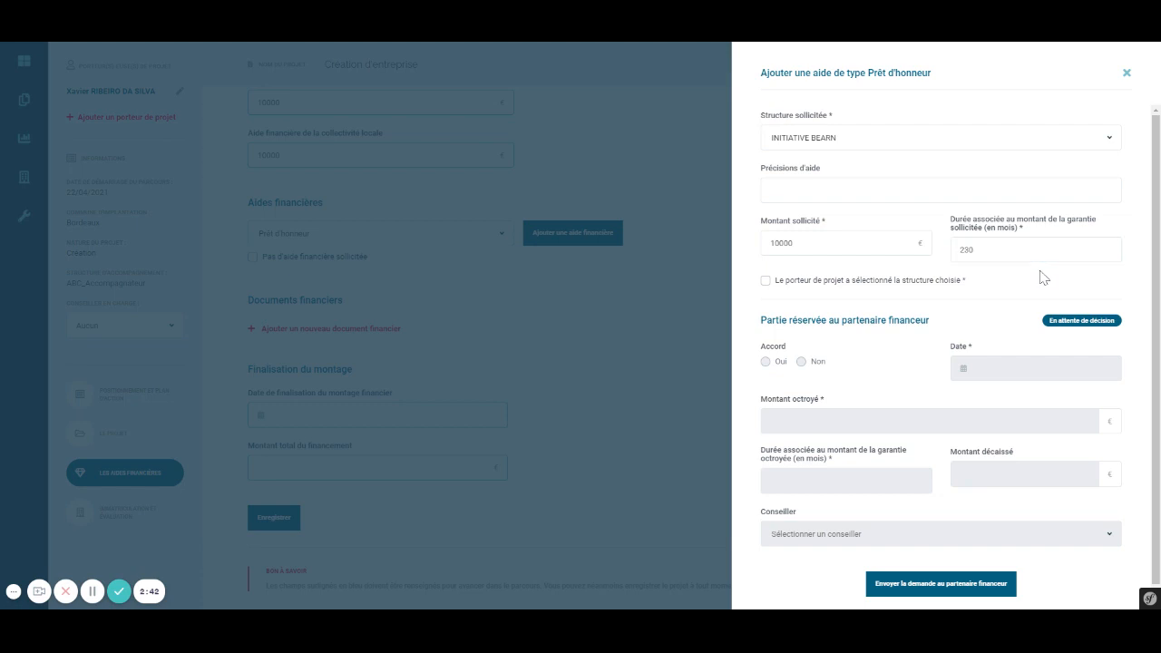
- Confirm that the project holder selected the chosen structure and send the request to the financing partner
scroll(1020, 283, "down", 1)
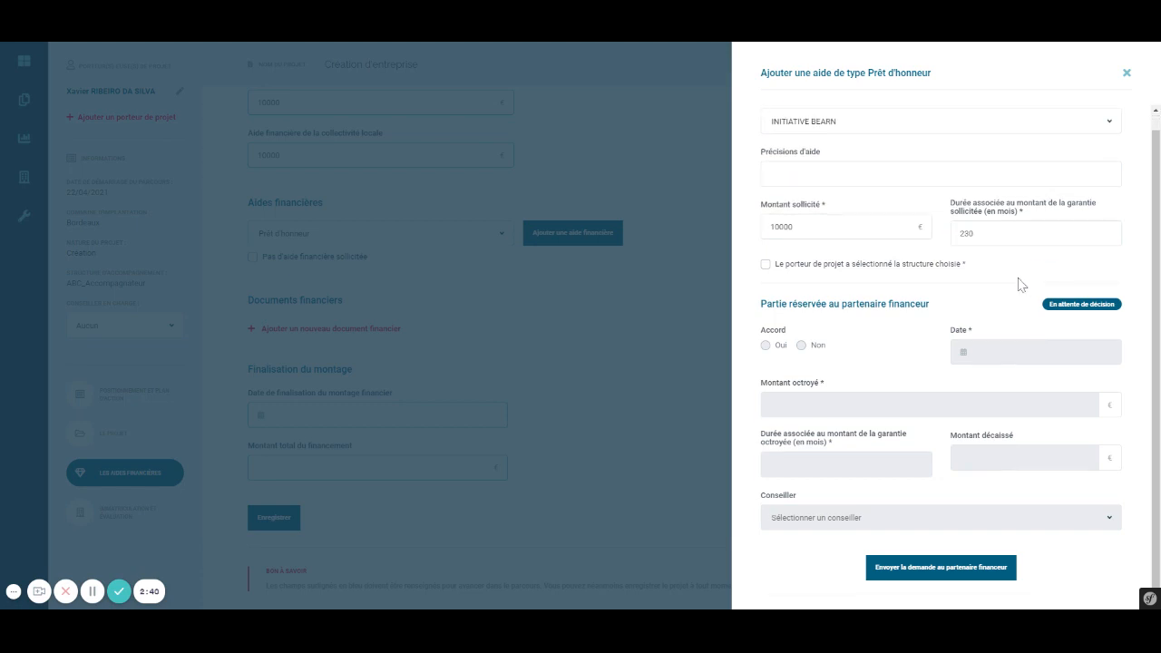
left_click(785, 268)
left_click(957, 571)
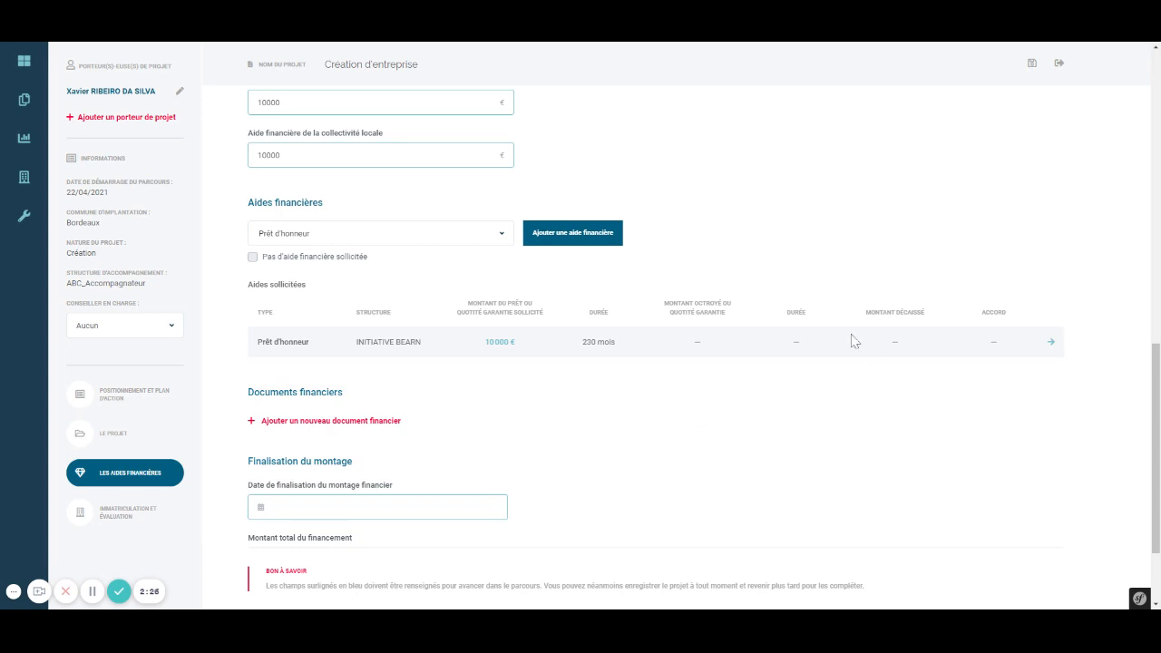
- Review the details of the submitted Prêt d'honneur request and save it
left_click(1052, 345)
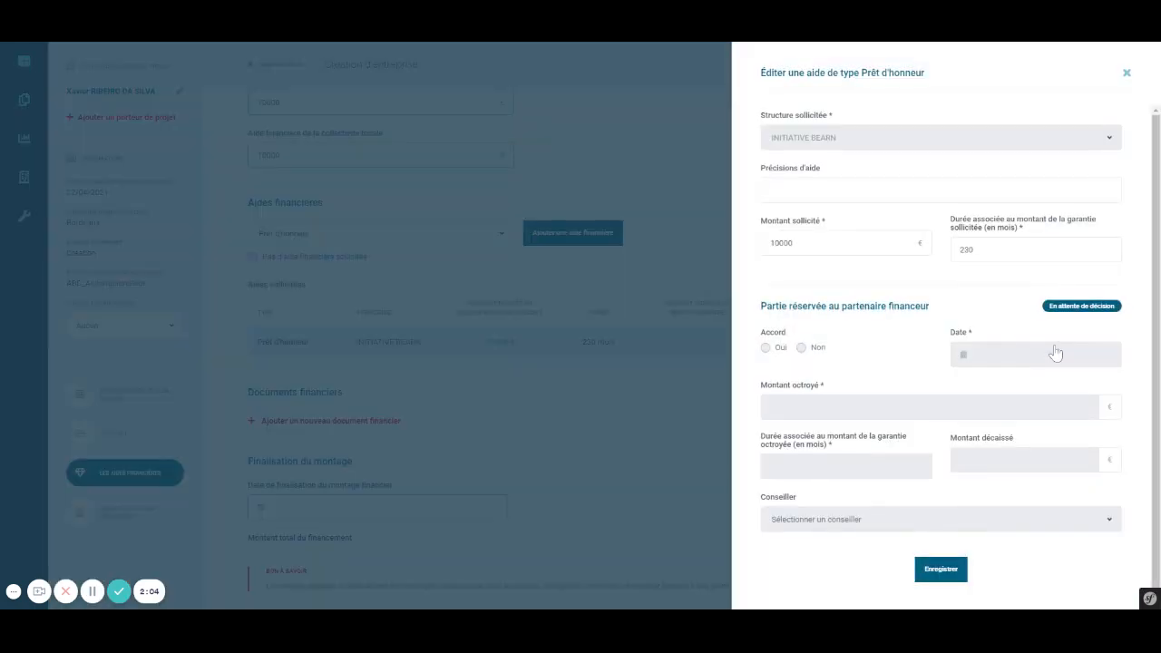
left_click(814, 191)
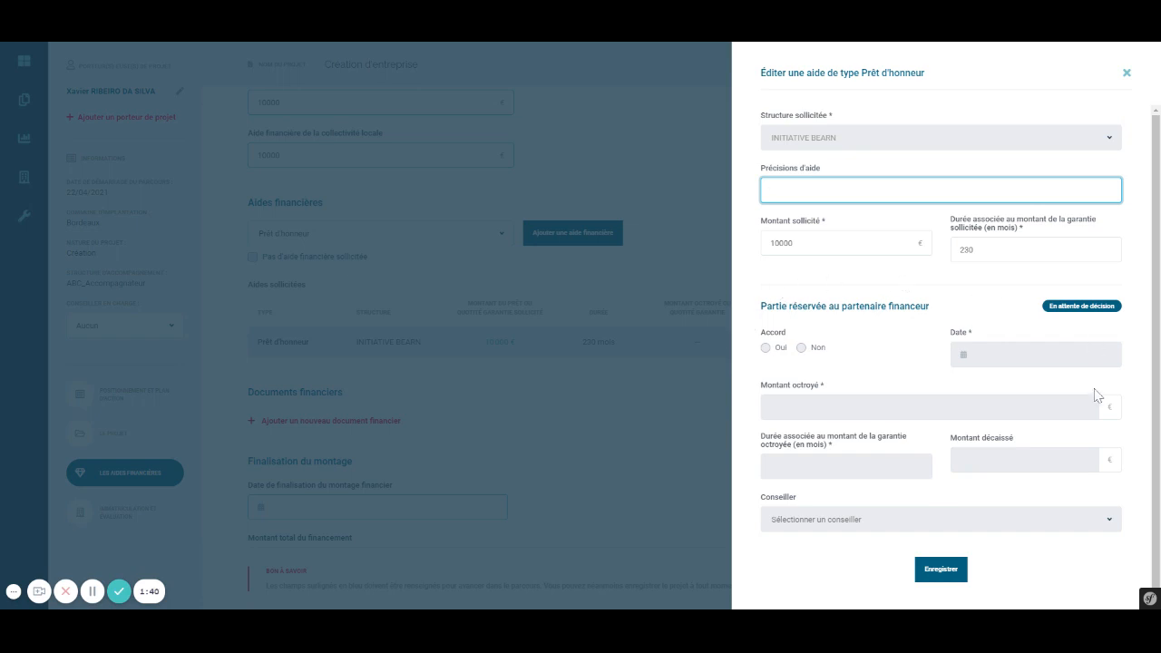
left_click(948, 575)
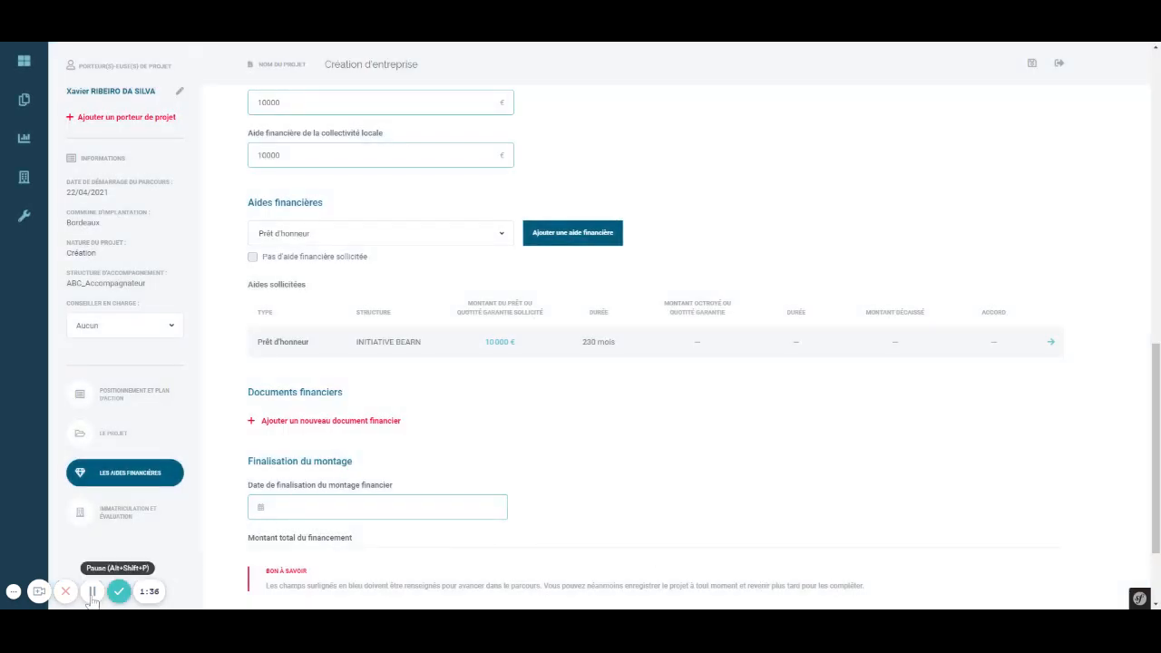
left_click(91, 591)
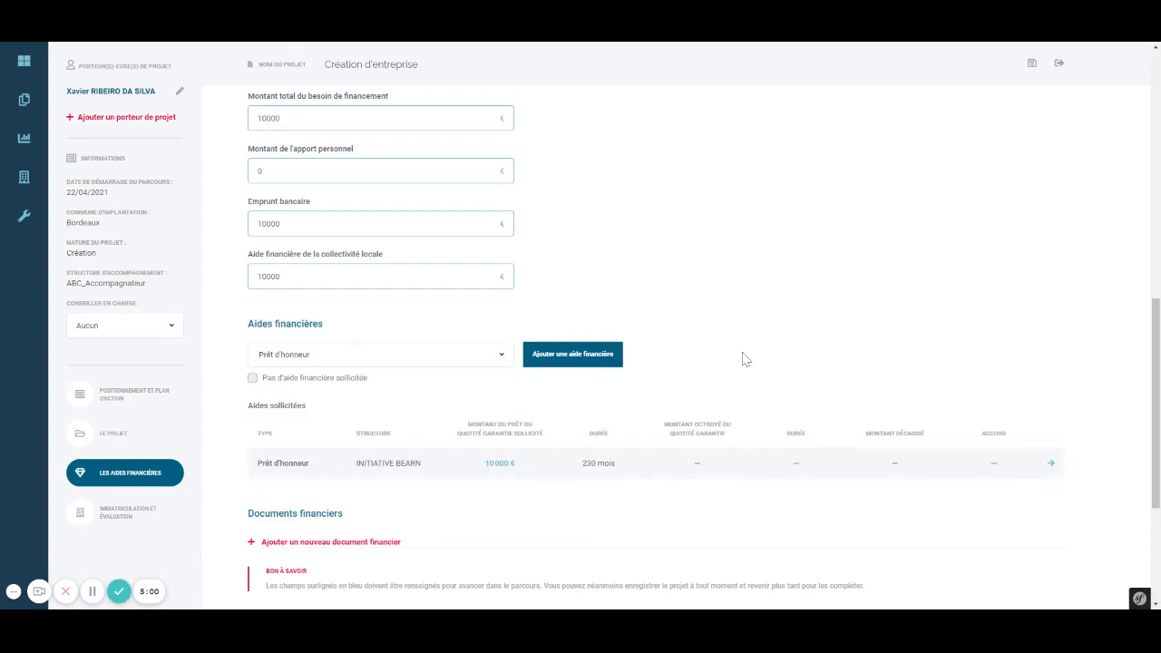
- Start adding a financial aid of type Garantie bancaire and choose NOM de la structure as the requested structure
scroll(742, 357, "down", 3)
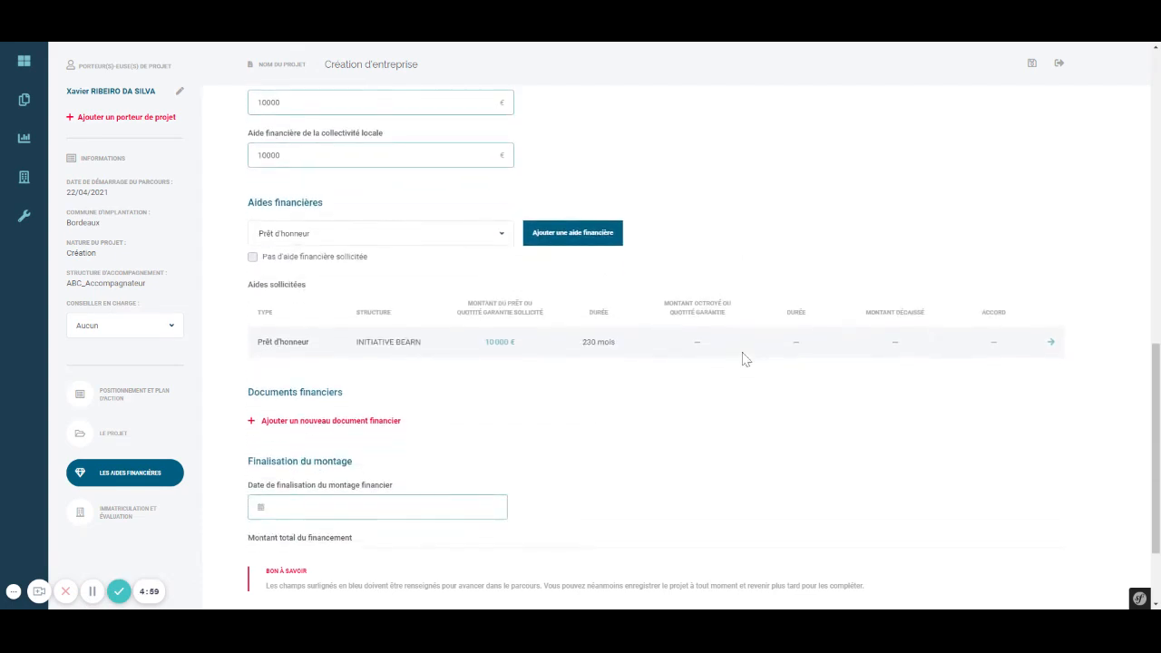
left_click(313, 236)
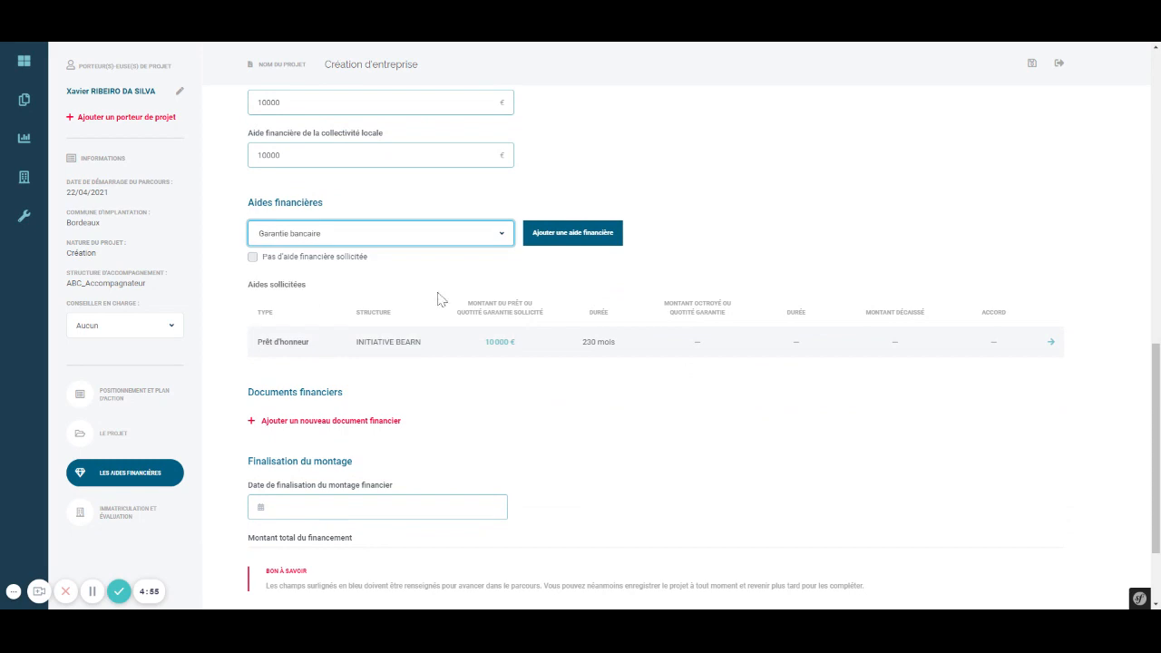
left_click(564, 241)
left_click(952, 148)
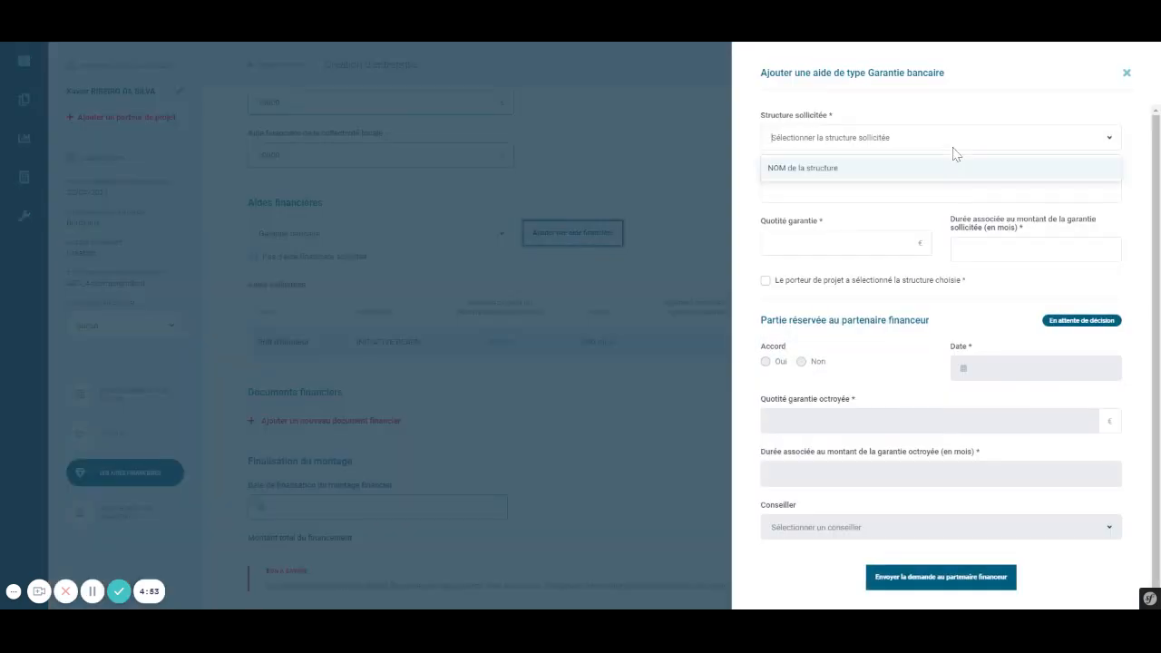
left_click(935, 171)
- Request a 10000 € guarantee over 300 months, confirm the project holder selected the structure, and send the request to the financing partner
left_click(856, 188)
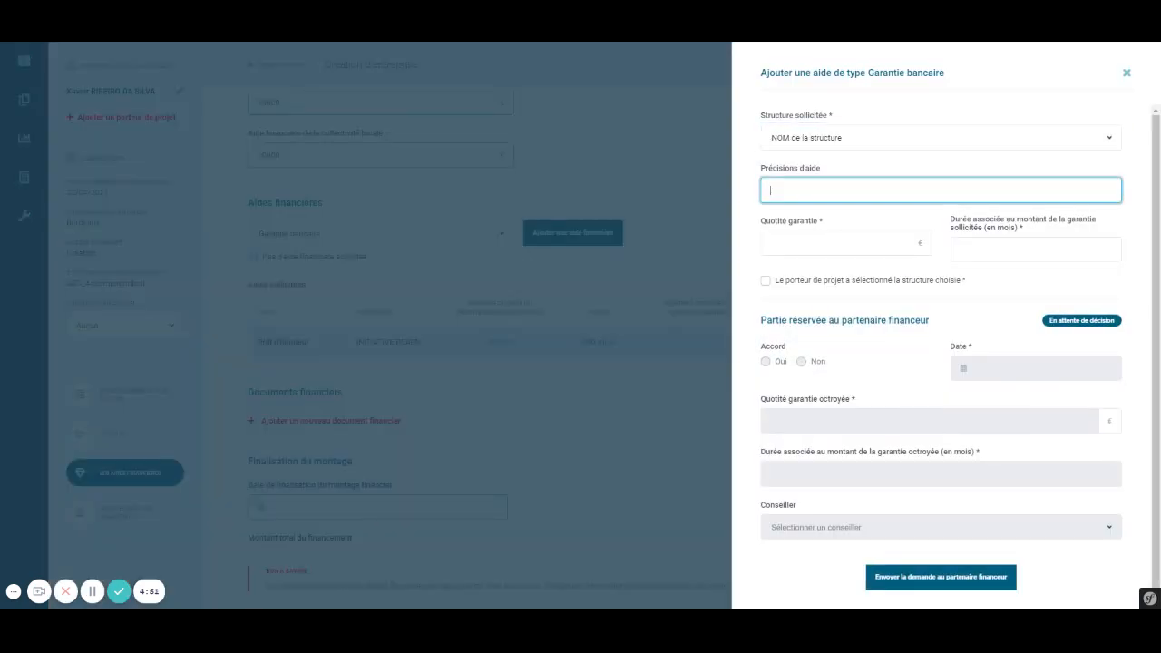
left_click(841, 243)
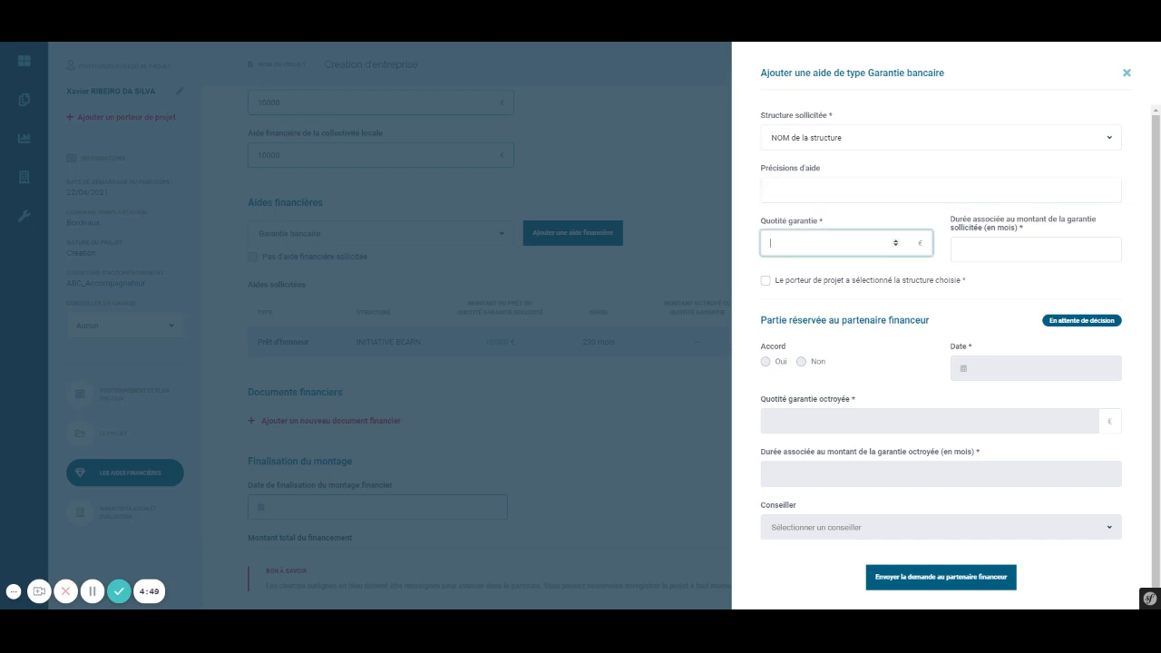
left_click(1015, 249)
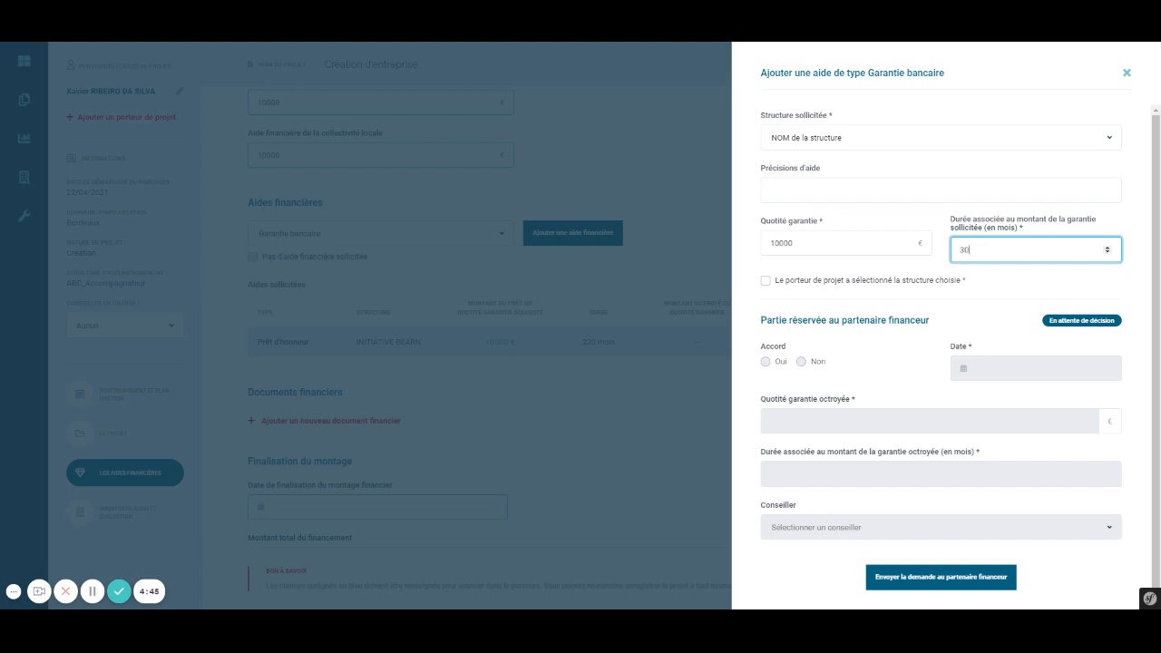
type("300")
left_click(881, 284)
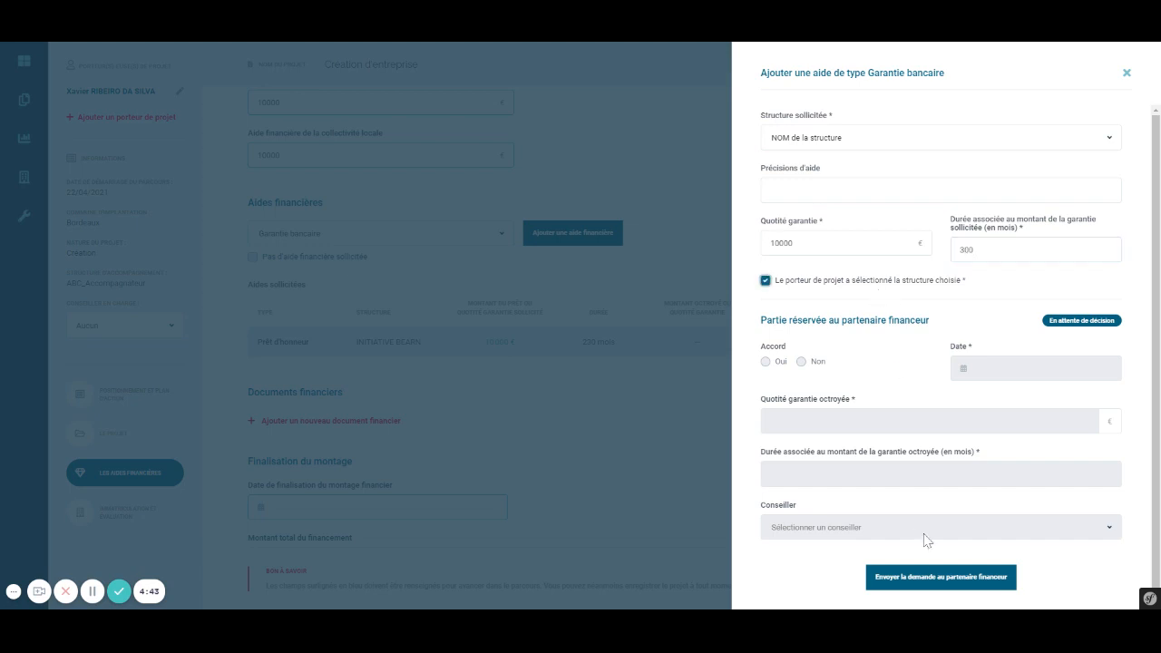
left_click(927, 578)
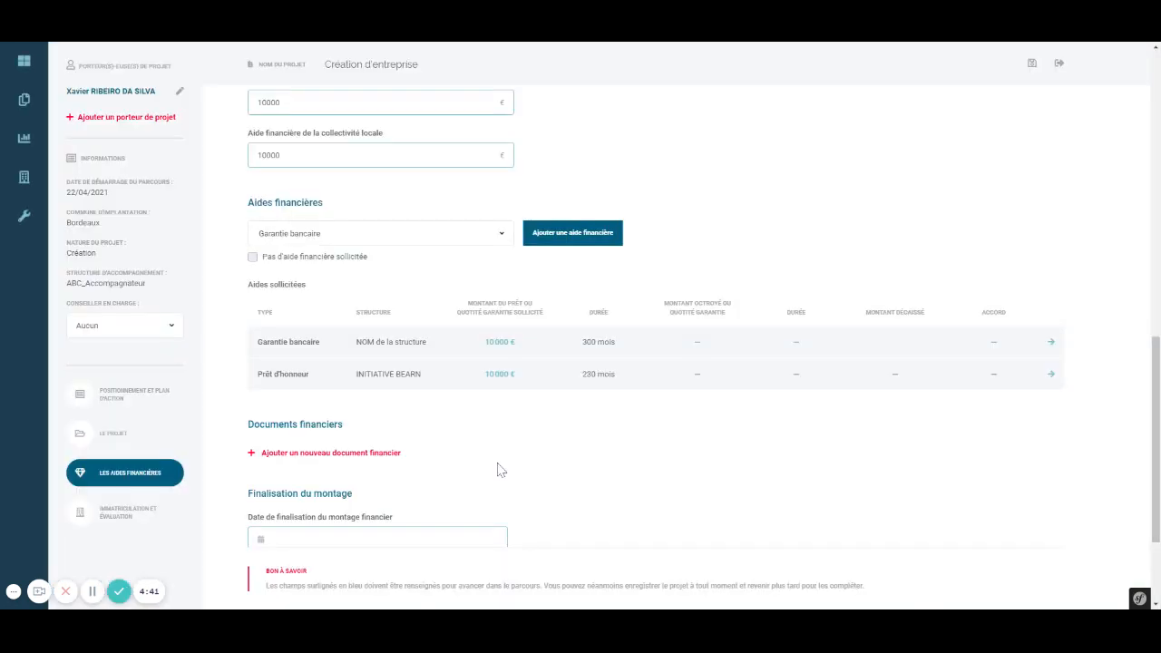
- Add an aid of type Autre aide named Aide financière, with a requested amount of 10000 € and a duration of 230 months
left_click(316, 239)
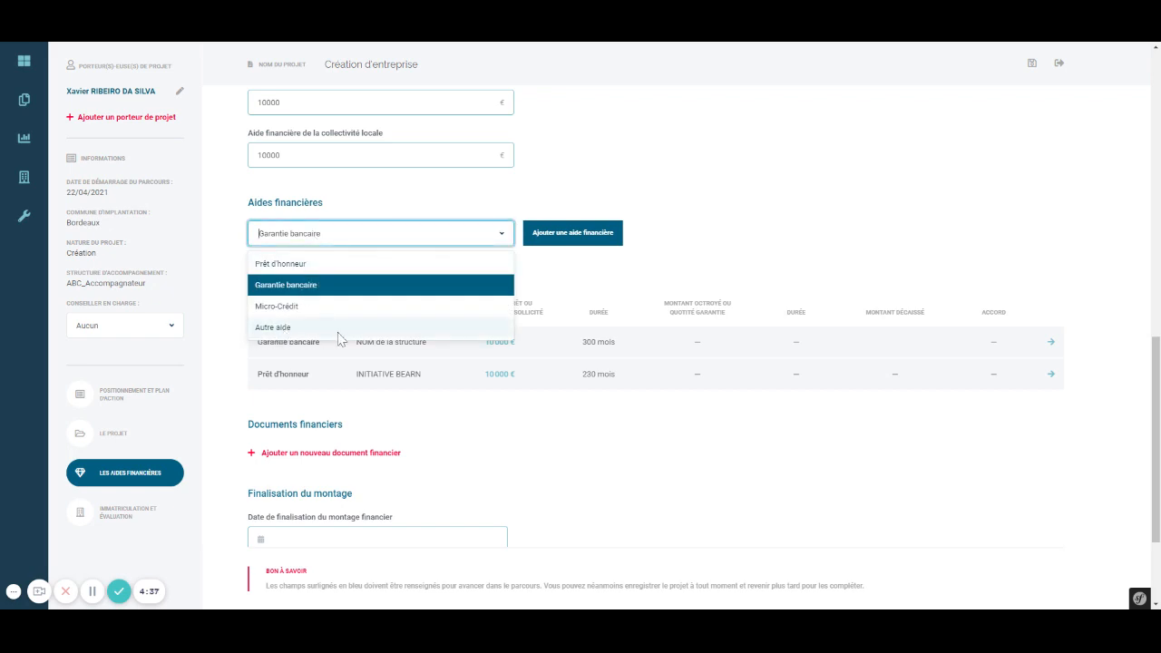
left_click(270, 332)
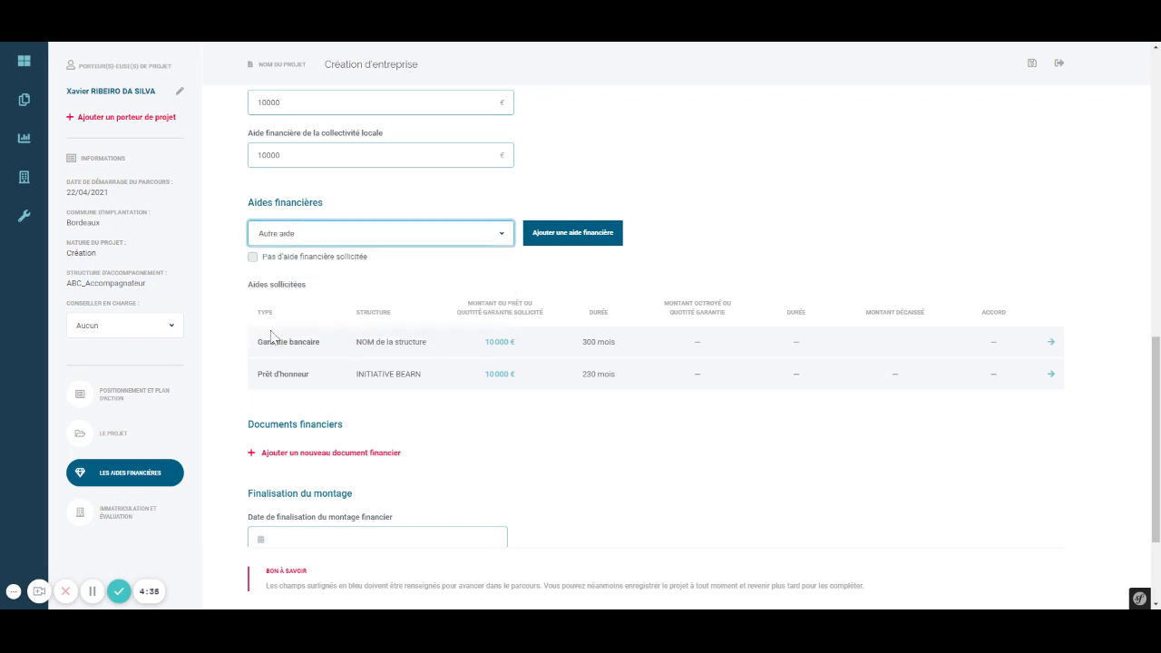
left_click(547, 240)
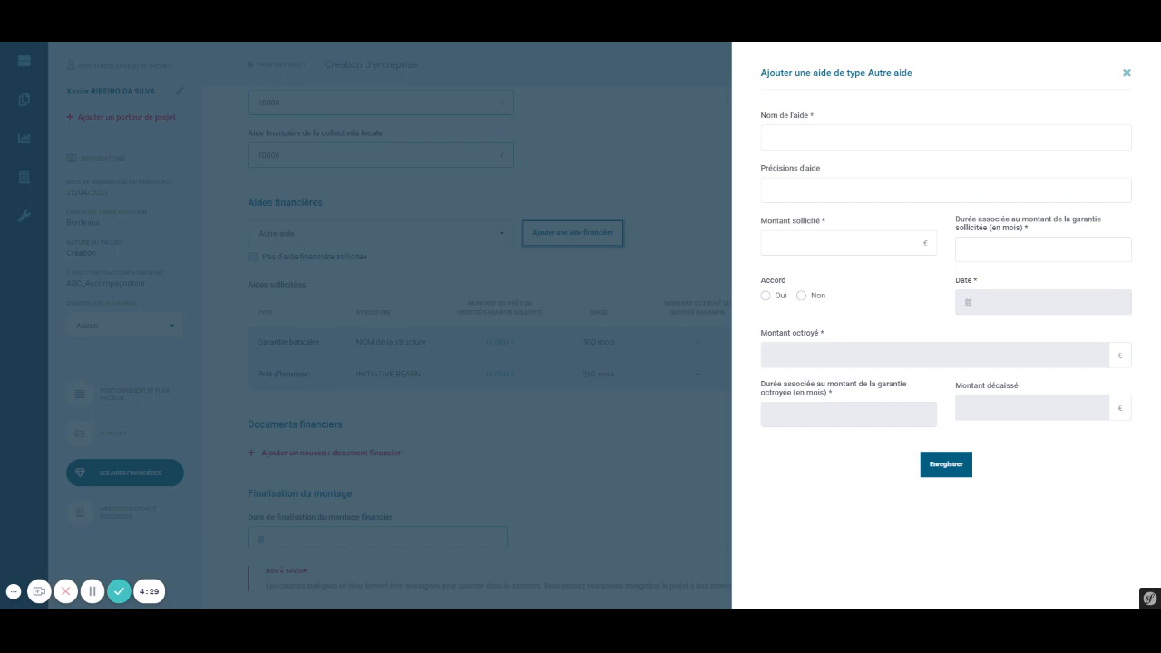
left_click(771, 138)
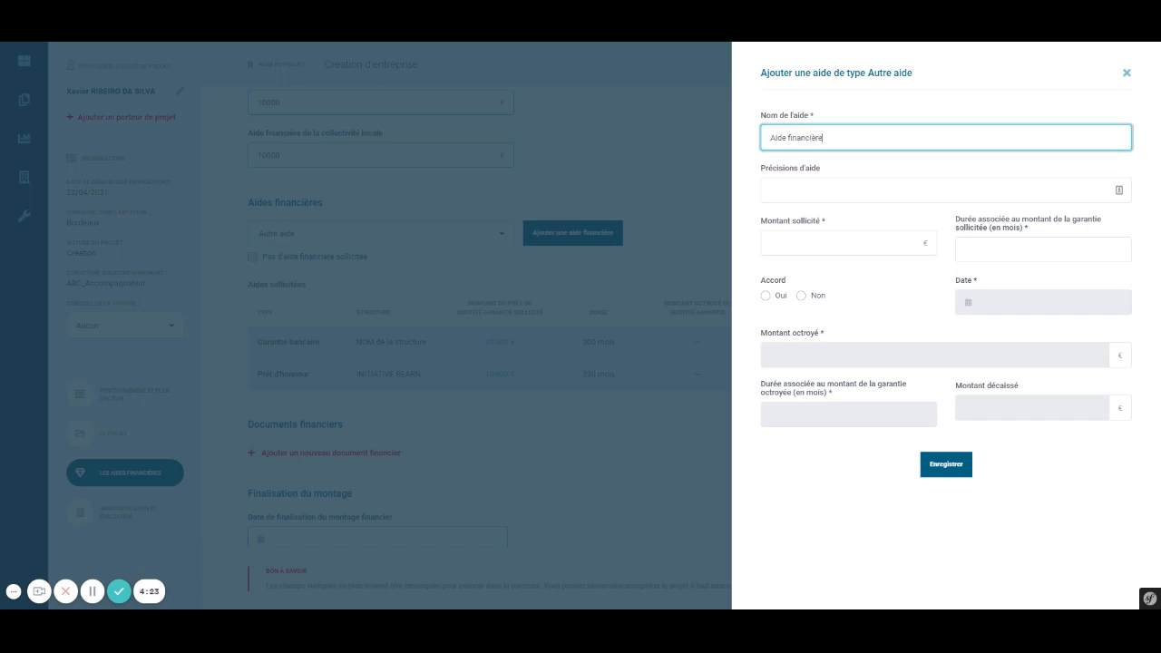
key("Tab")
left_click(900, 243)
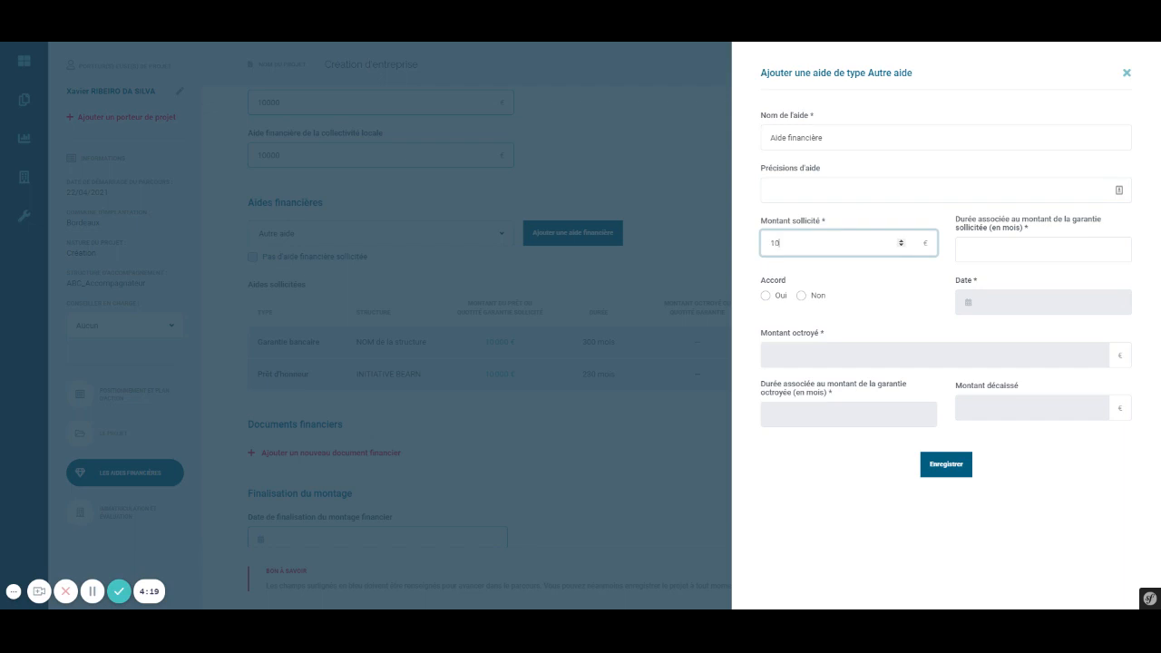
left_click(1034, 249)
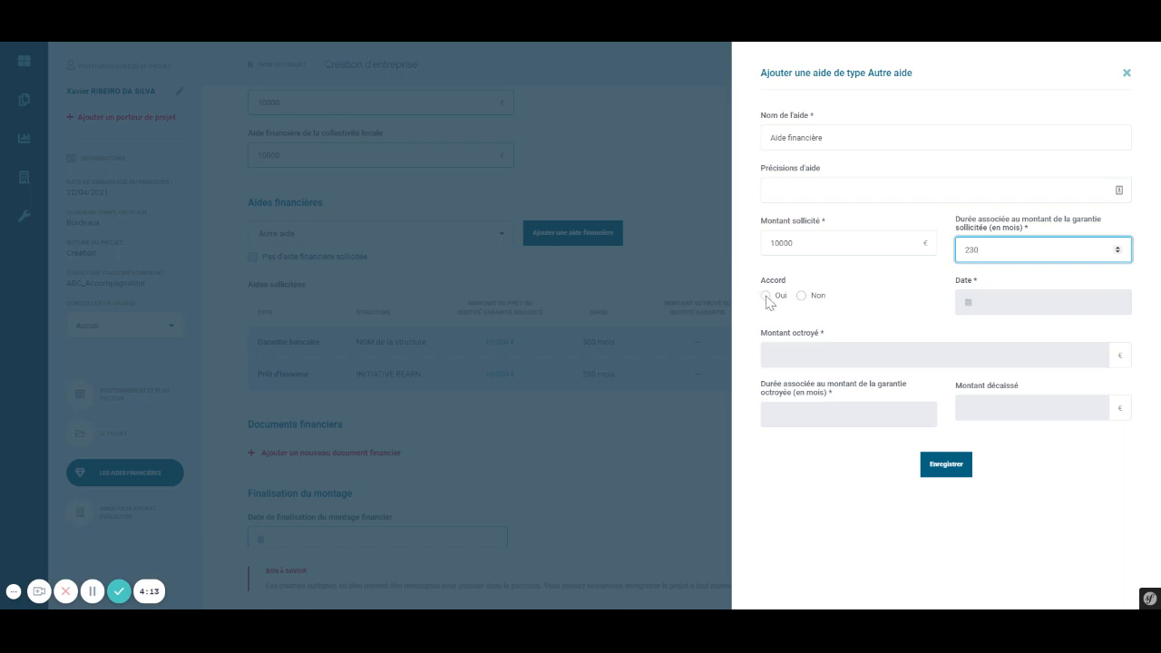
- Mark the aid as granted on 03/09/2021 with an amount of 10000 € over 230 months, and save it
left_click(802, 296)
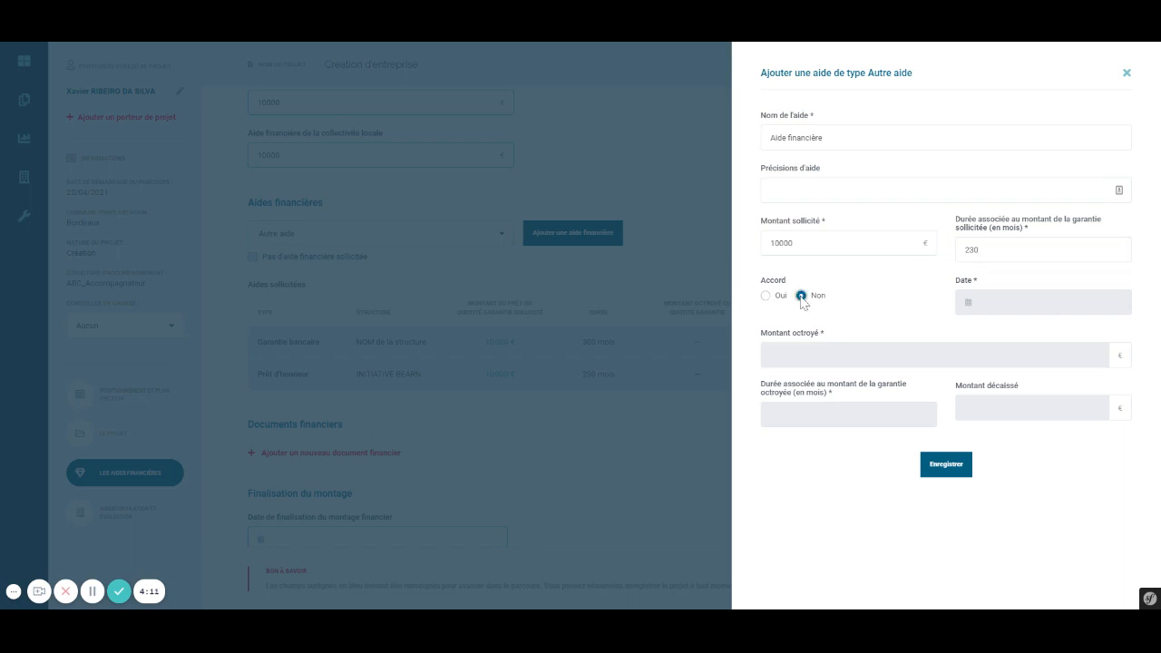
left_click(766, 296)
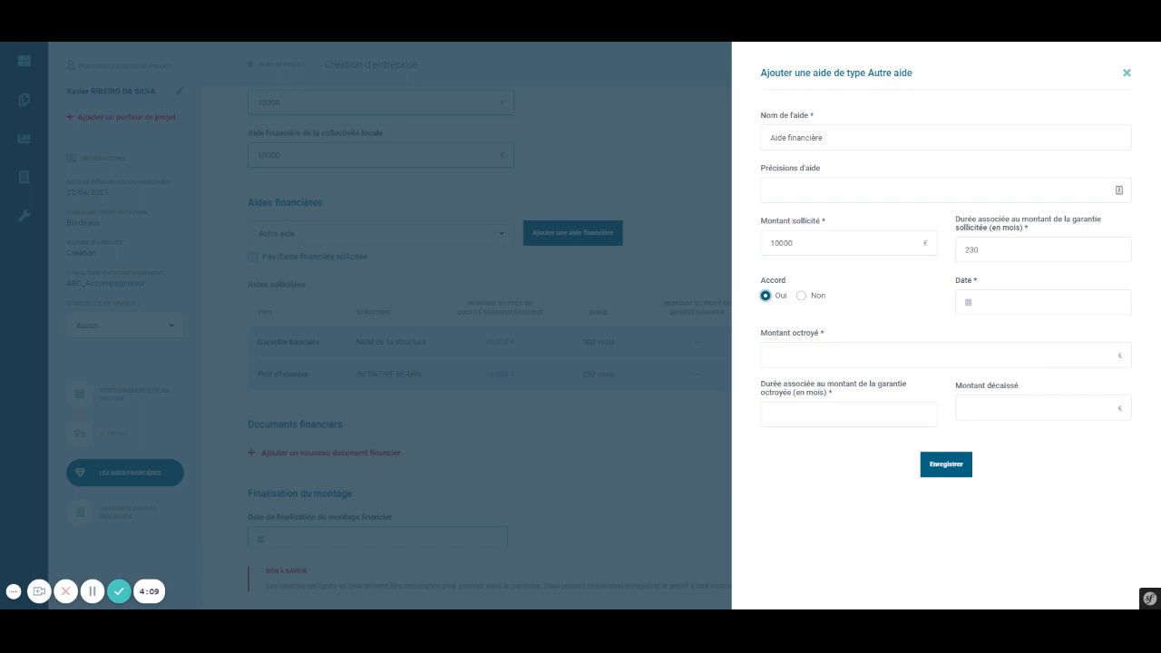
left_click(1024, 302)
left_click(1029, 379)
left_click(1088, 354)
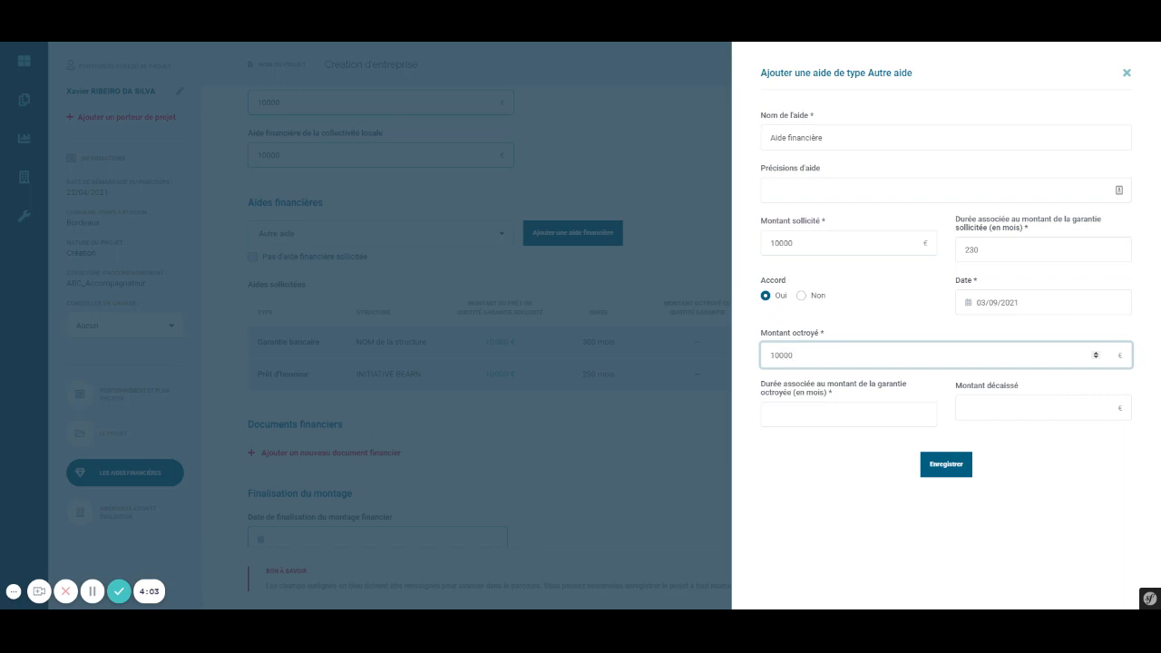
left_click(855, 410)
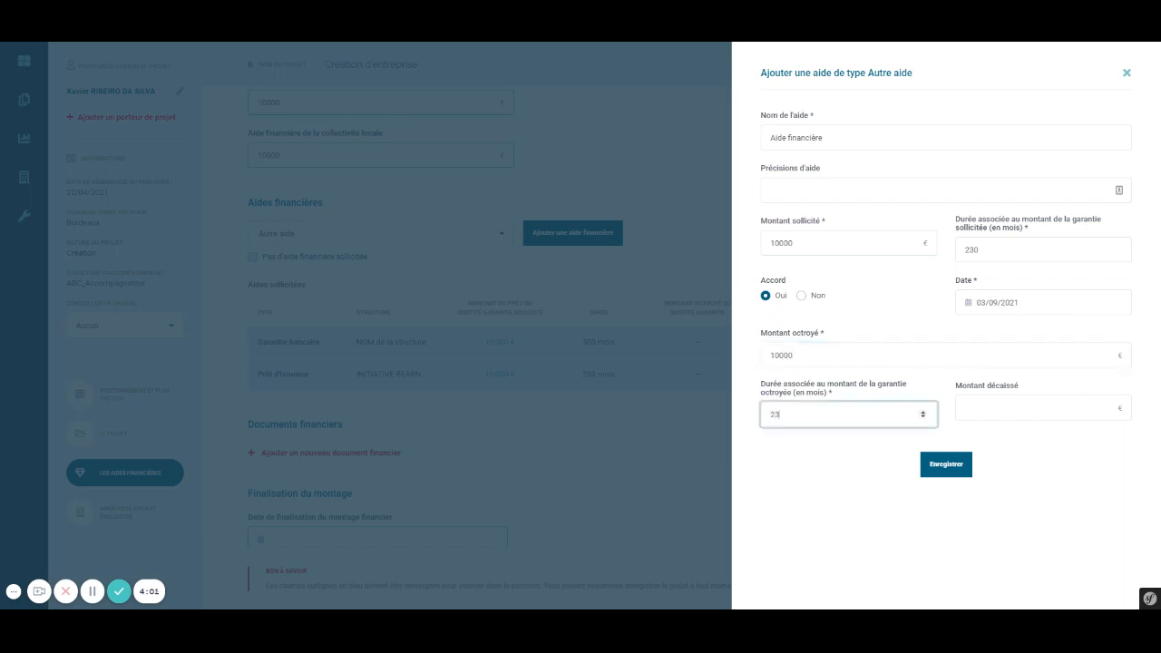
left_click(946, 465)
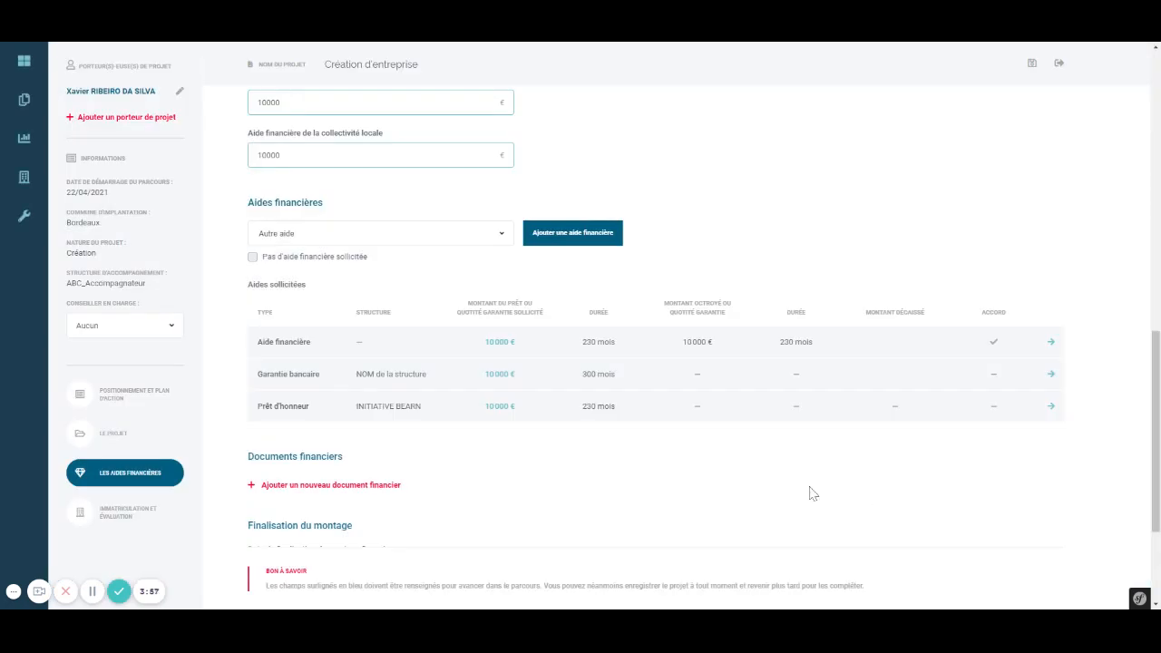
- From the dashboard, access the new financial aid requests and open the Création d'entreprise project in Bordeaux
scroll(445, 504, "down", 1)
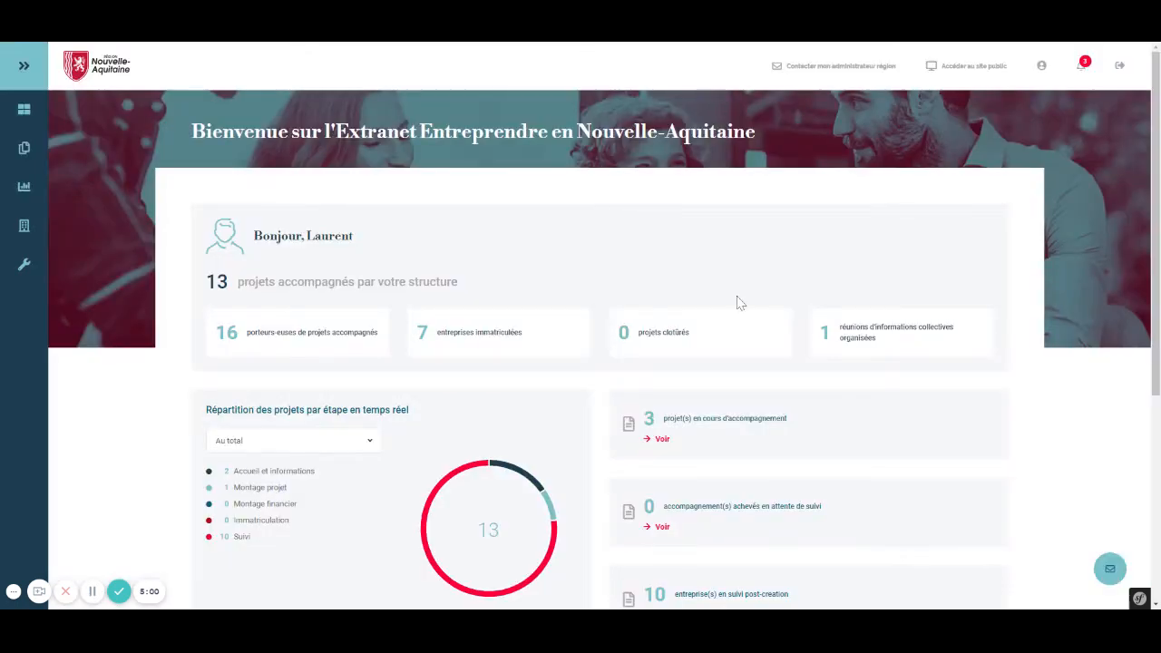
scroll(725, 371, "down", 4)
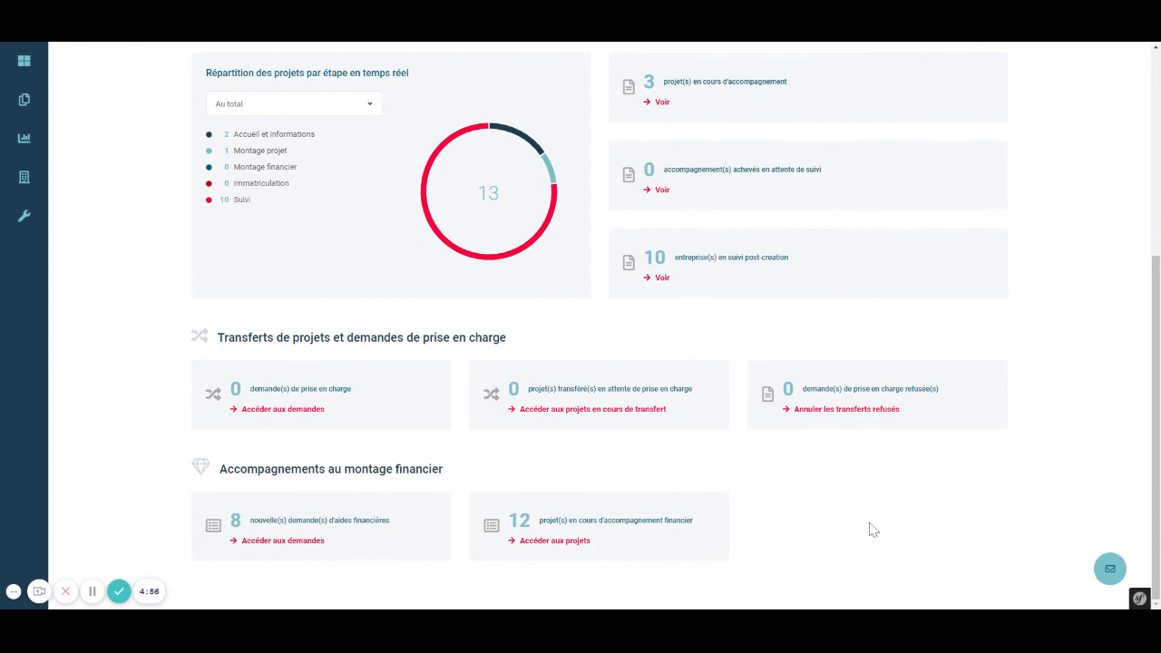
left_click(264, 541)
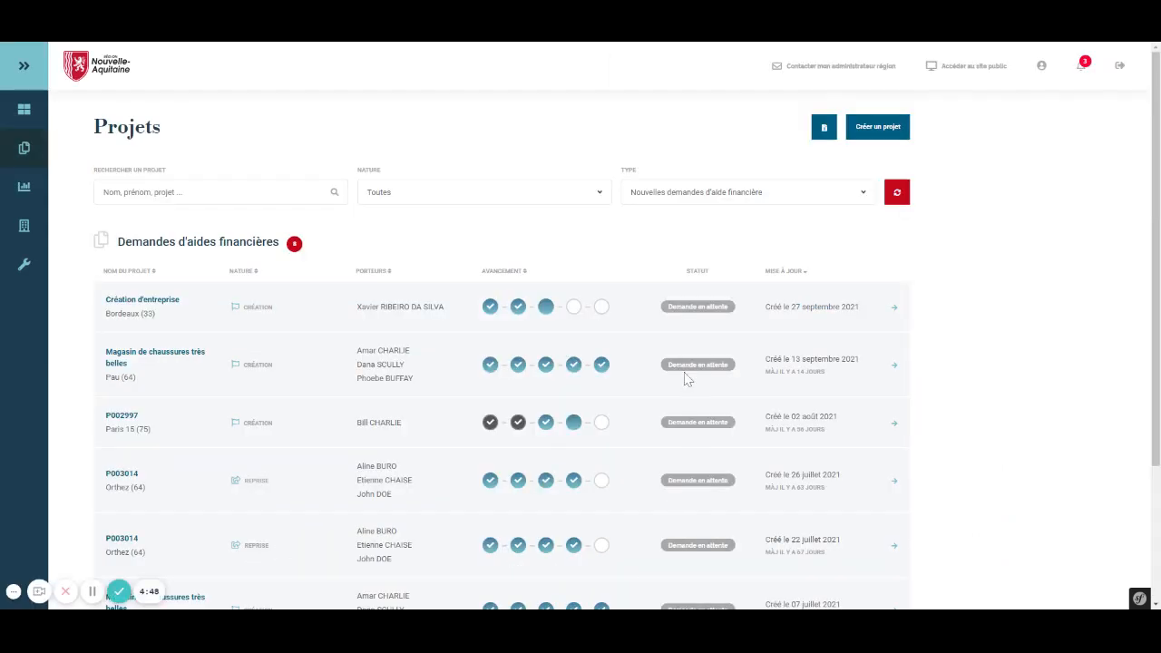
scroll(708, 283, "down", 2)
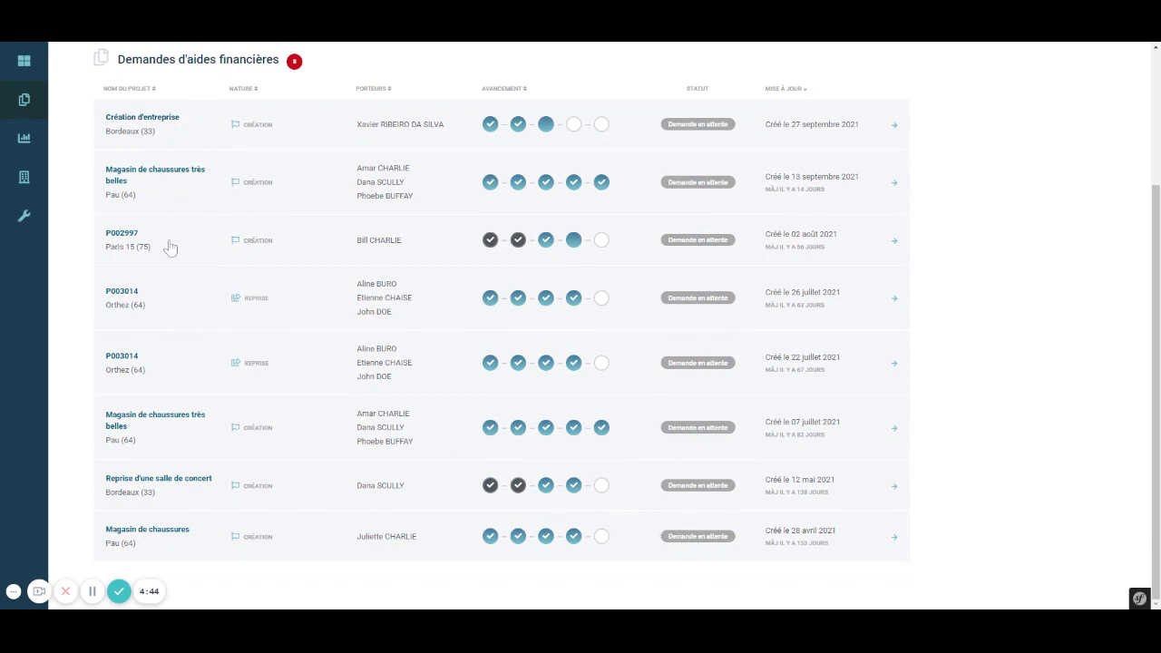
scroll(232, 549, "up", 1)
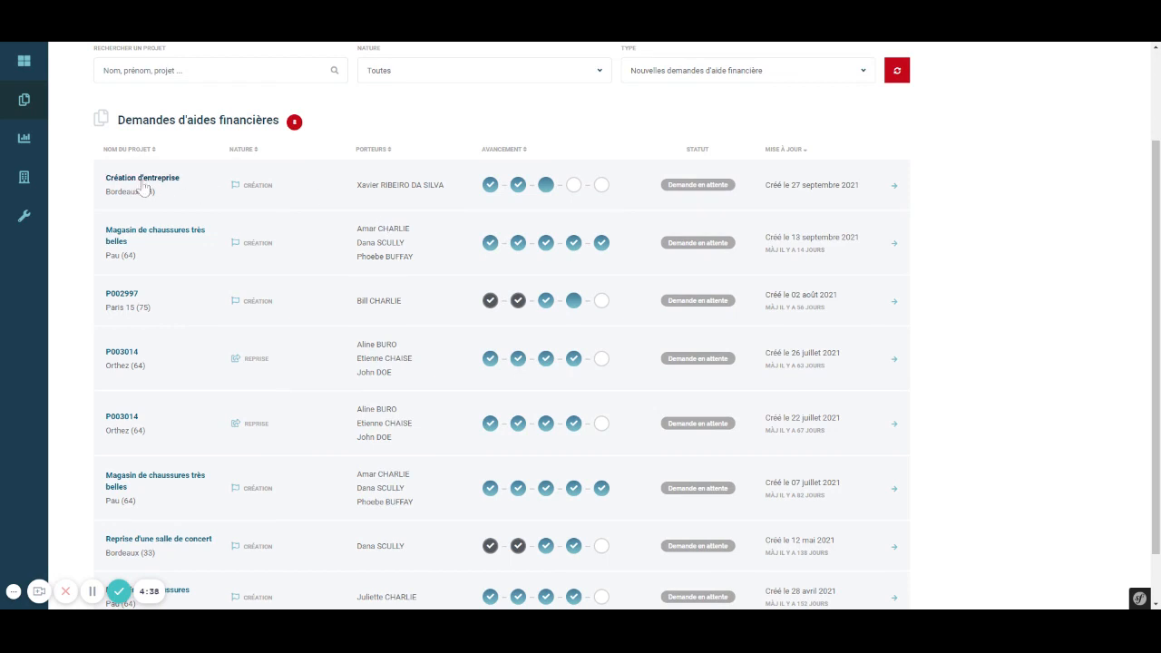
left_click(143, 186)
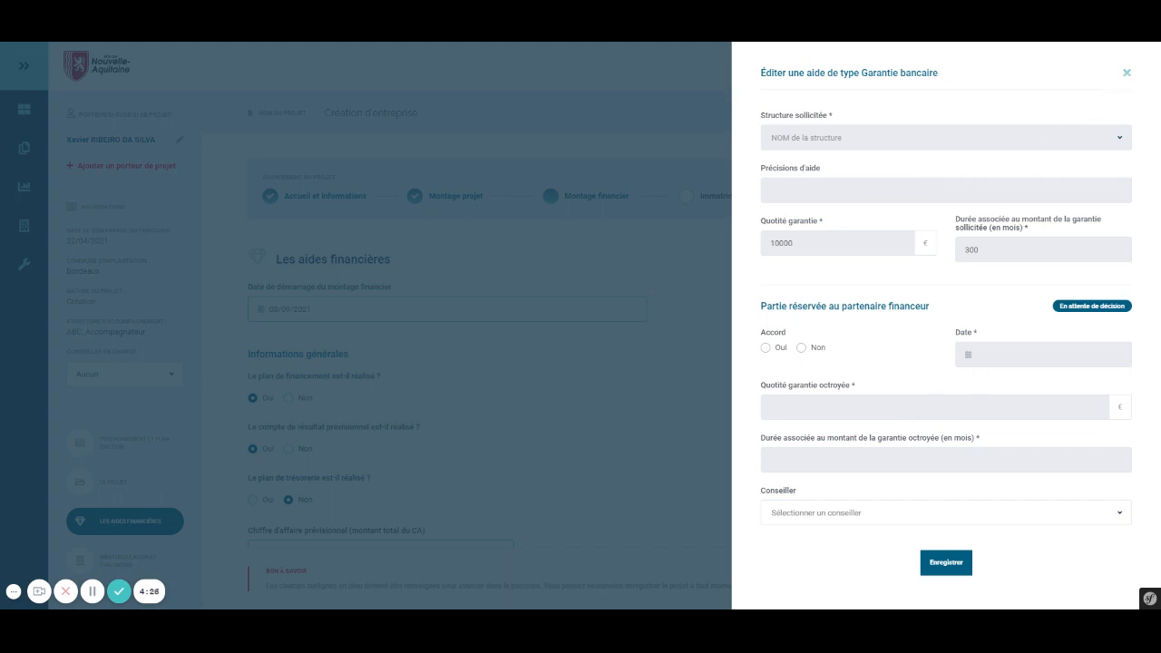
- Close the bank guarantee request and look through the project's financial aid, general information, and positioning and action plan sections
left_click(1126, 74)
scroll(488, 456, "down", 1)
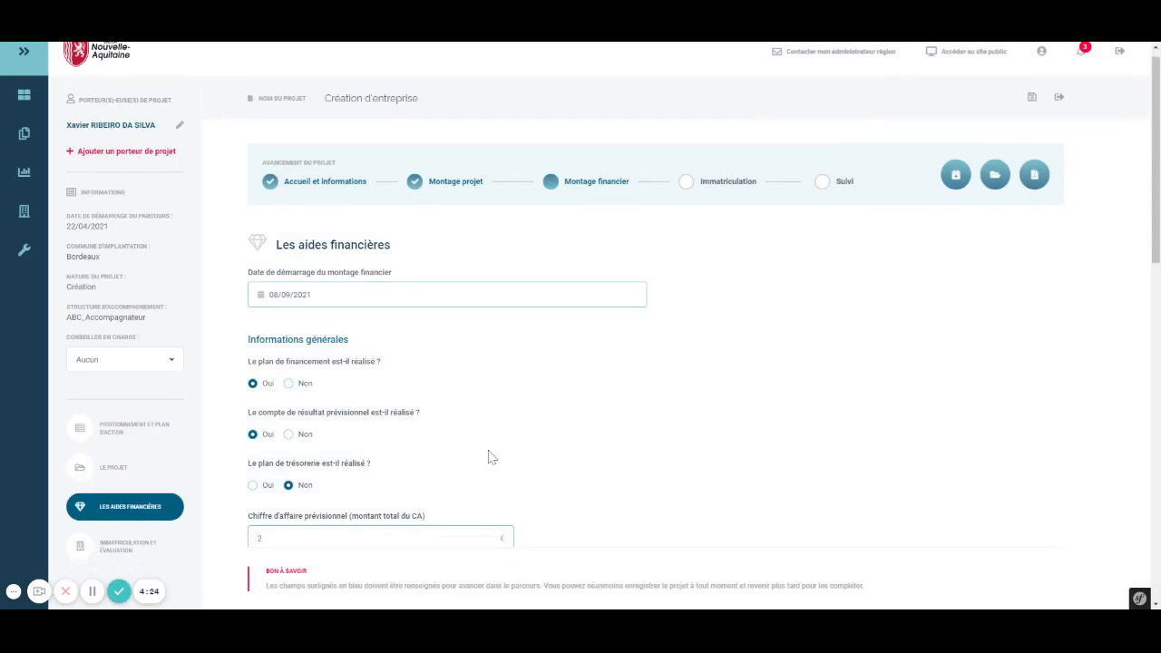
scroll(489, 456, "down", 3)
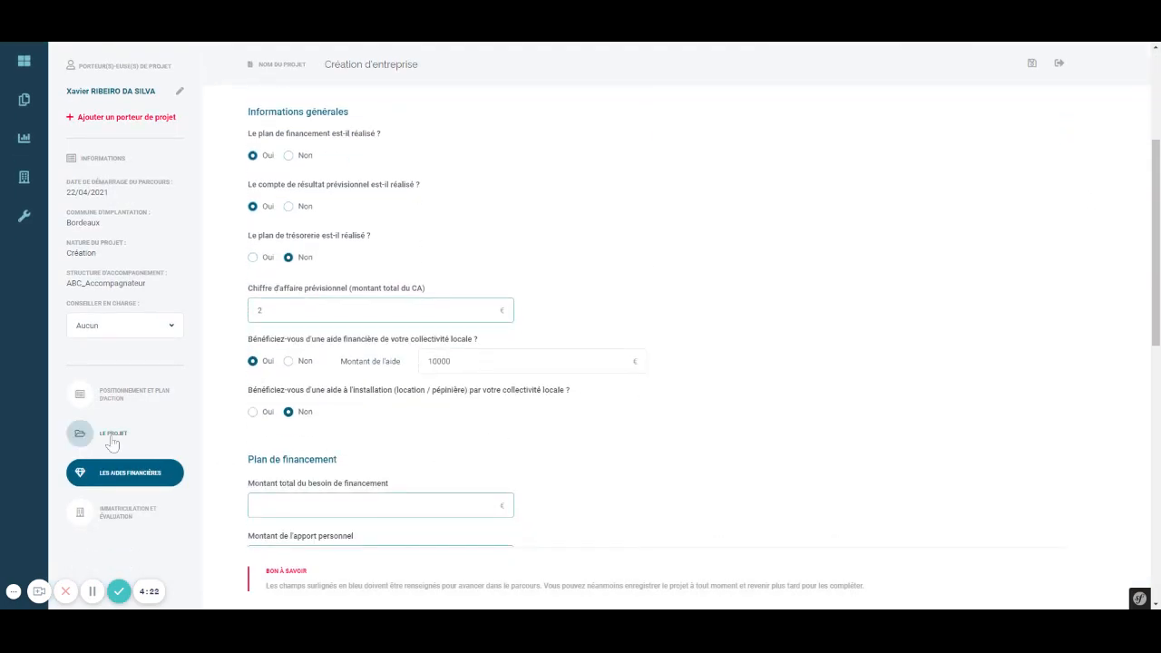
left_click(112, 441)
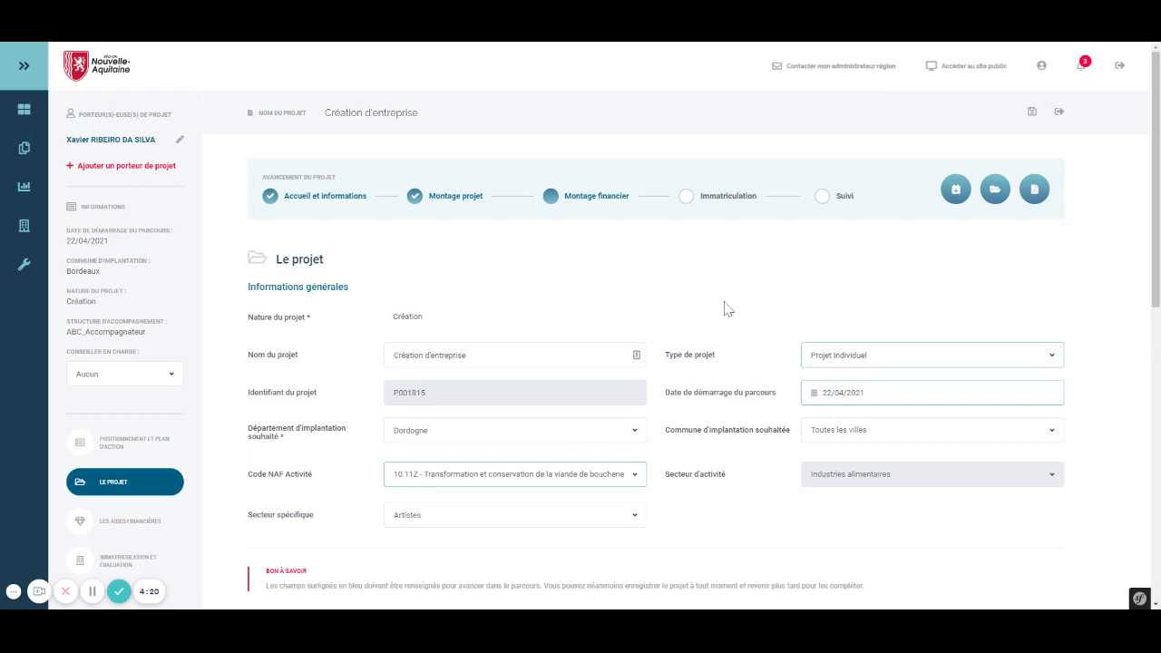
left_click(125, 454)
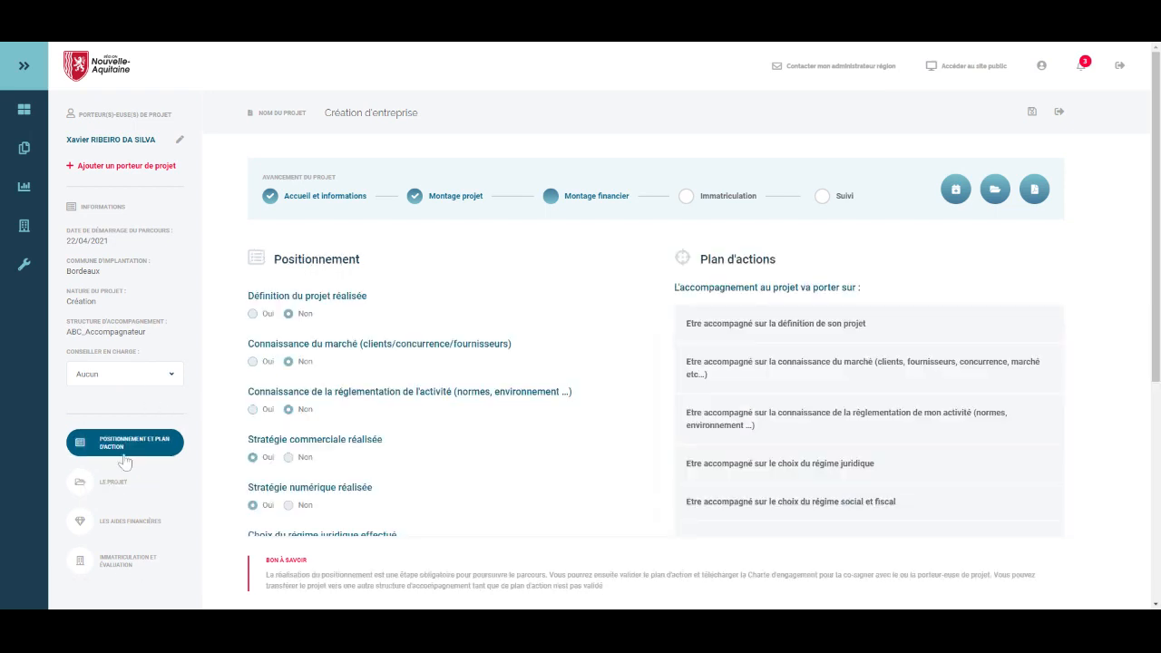
- Return to the project's financial aids, open the Garantie bancaire request, and record the partner's agreement dated 10/09/2021
left_click(122, 520)
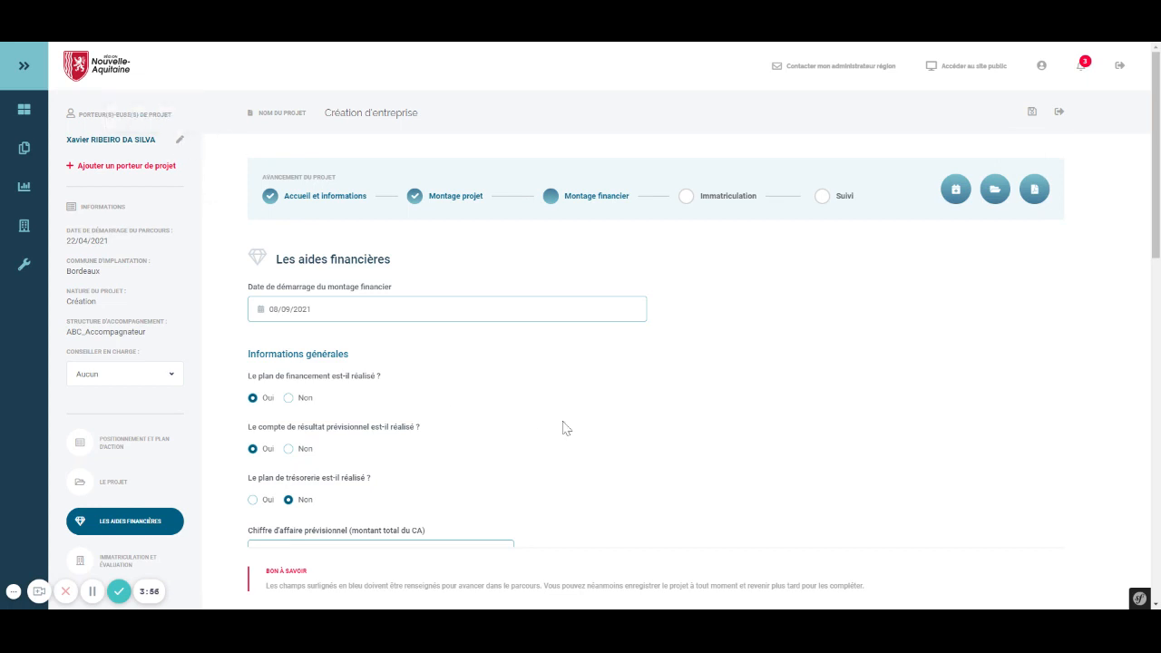
scroll(564, 427, "down", 2)
scroll(564, 427, "down", 5)
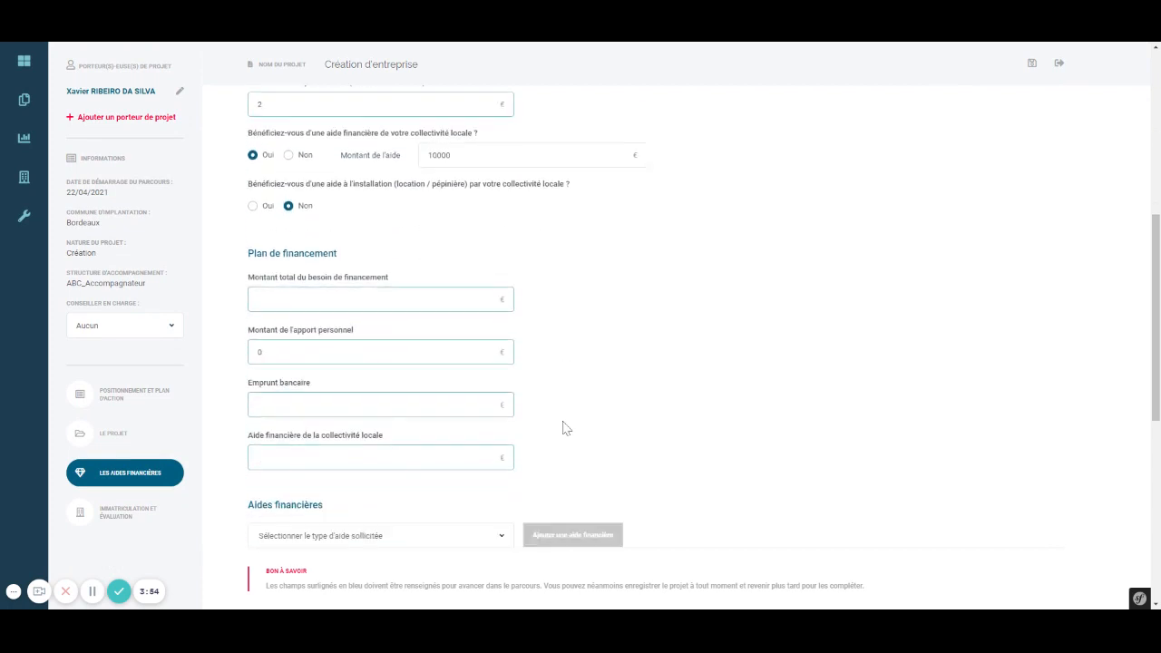
scroll(564, 428, "down", 1)
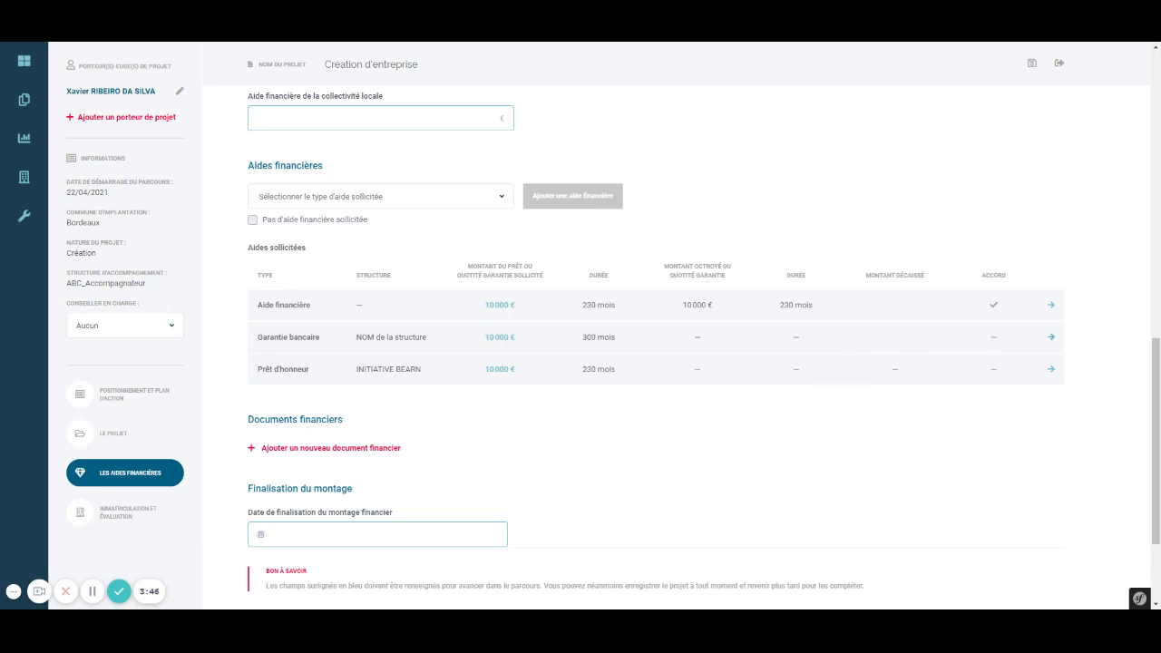
left_click(1050, 337)
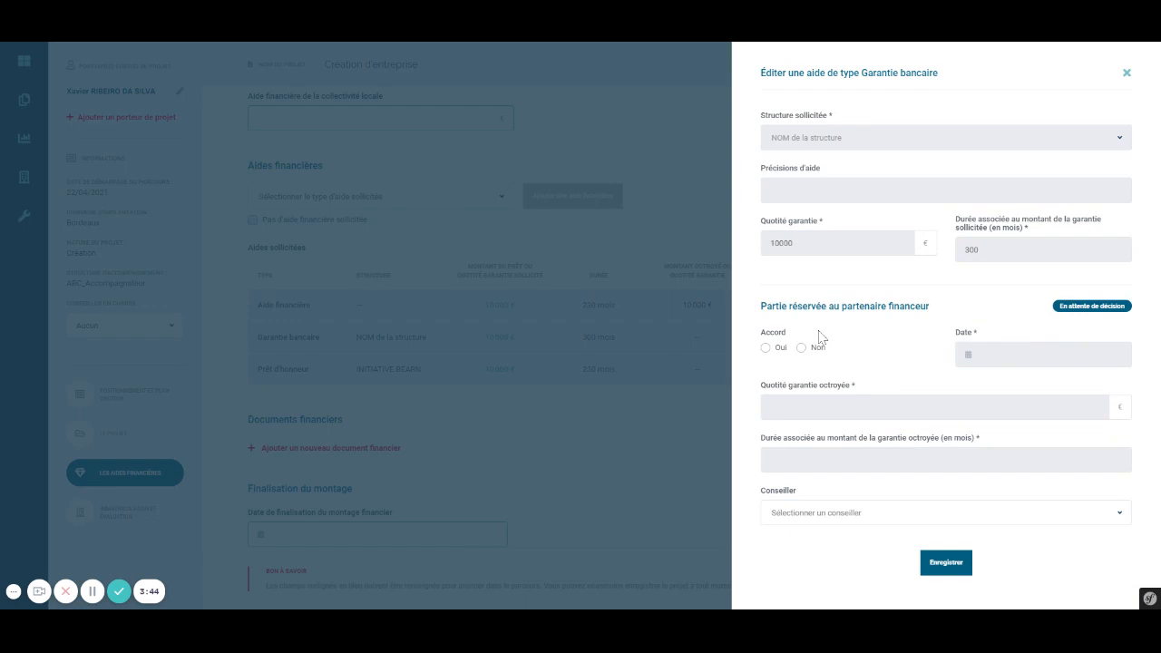
left_click(802, 348)
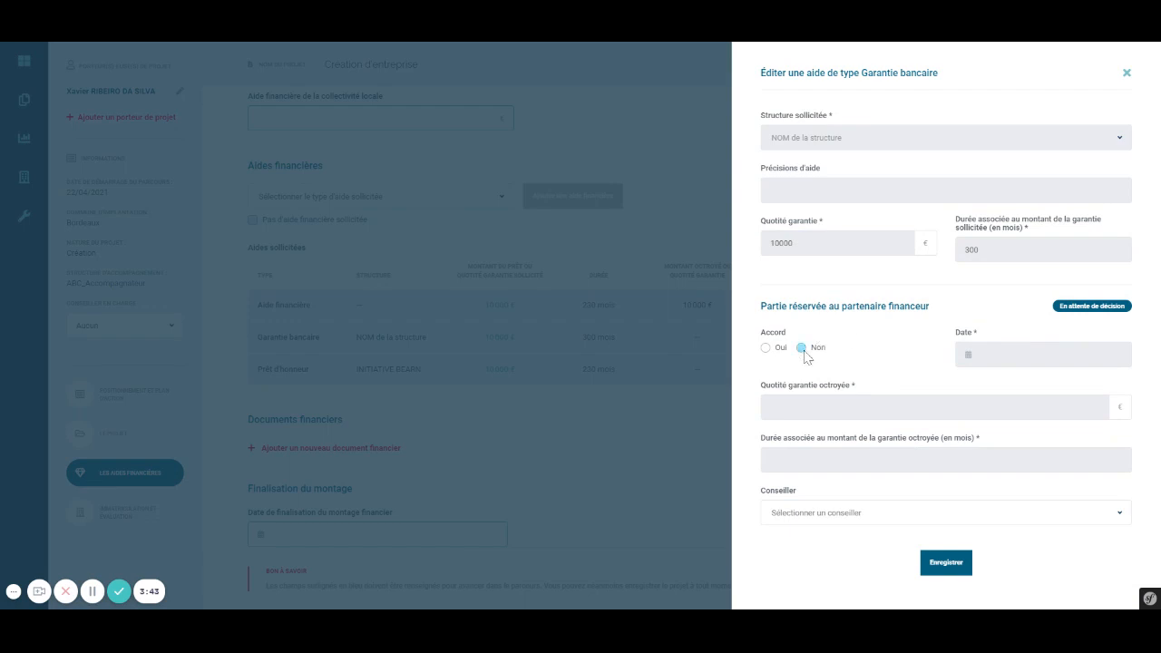
left_click(765, 347)
left_click(1043, 354)
left_click(1023, 443)
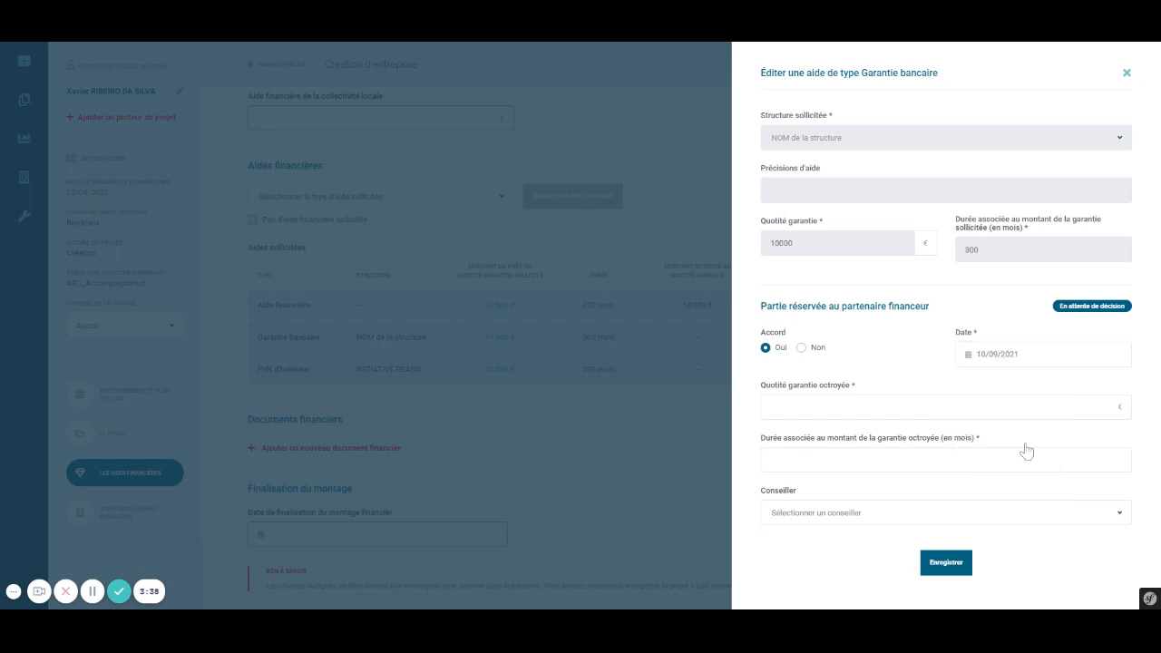
- Set the granted guarantee to 10000 € over 230 months, assign an adviser, and save the partner's decision
left_click(896, 407)
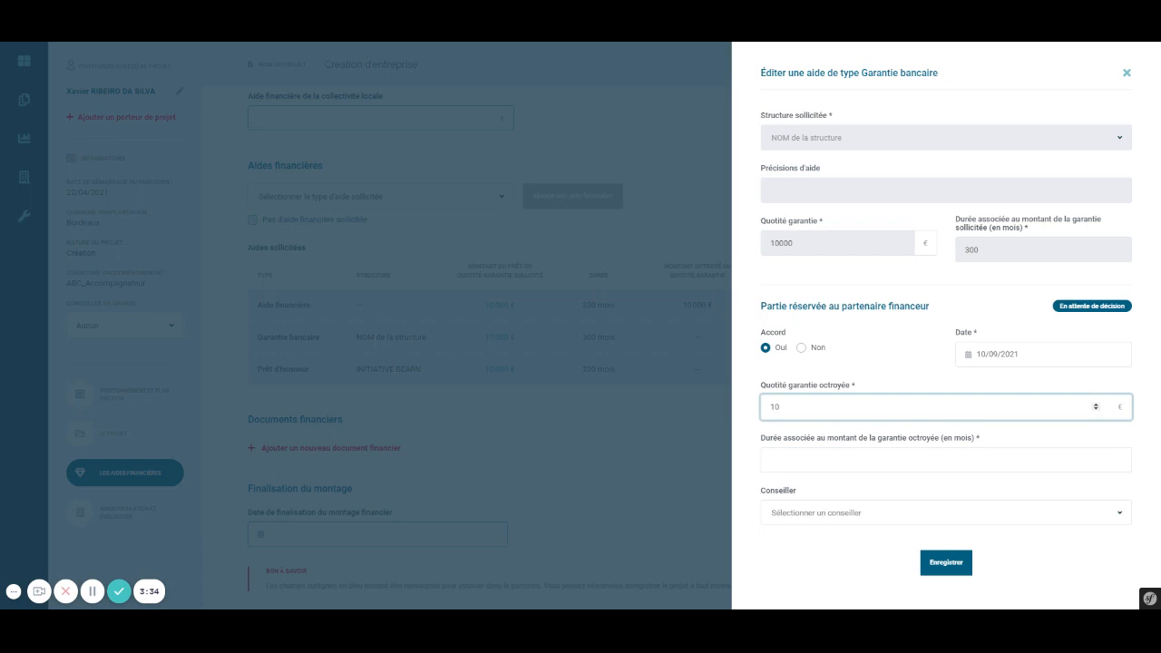
left_click(896, 459)
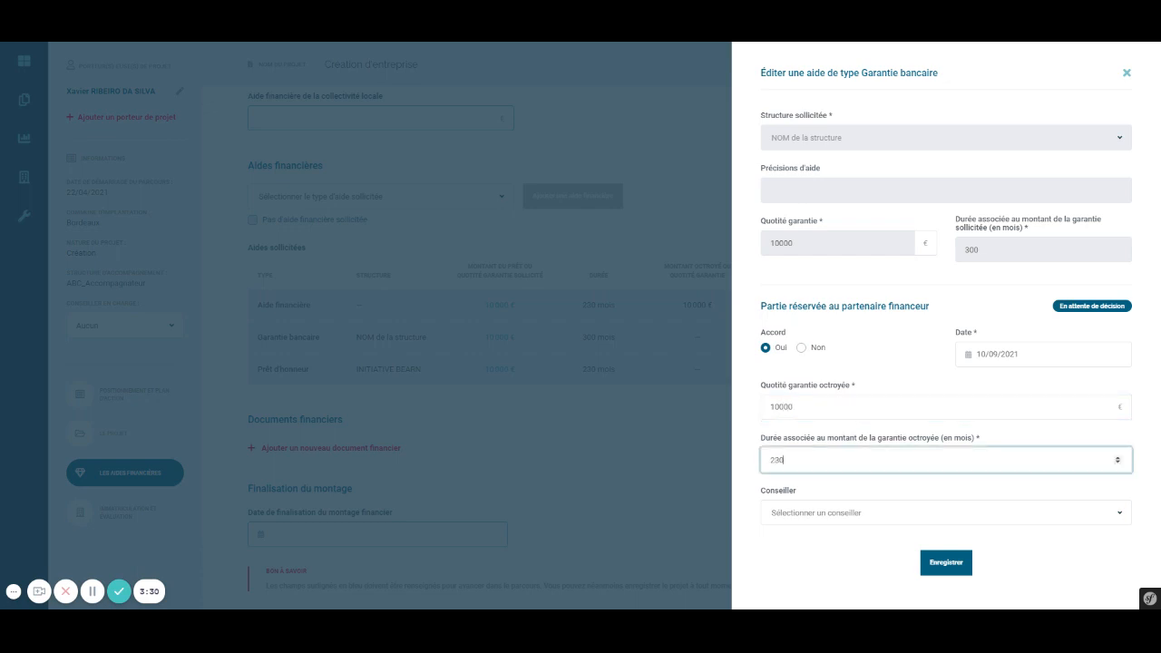
left_click(834, 513)
left_click(825, 548)
left_click(939, 578)
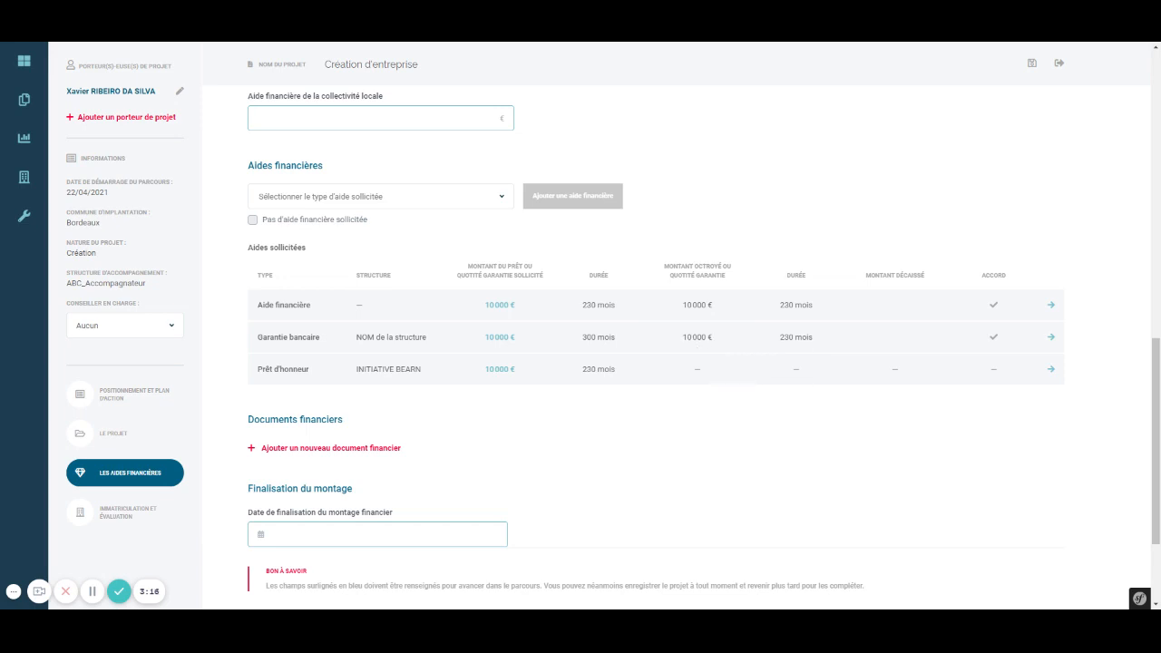
- Reopen the Garantie bancaire request to check the recorded decision, and close it
left_click(1051, 337)
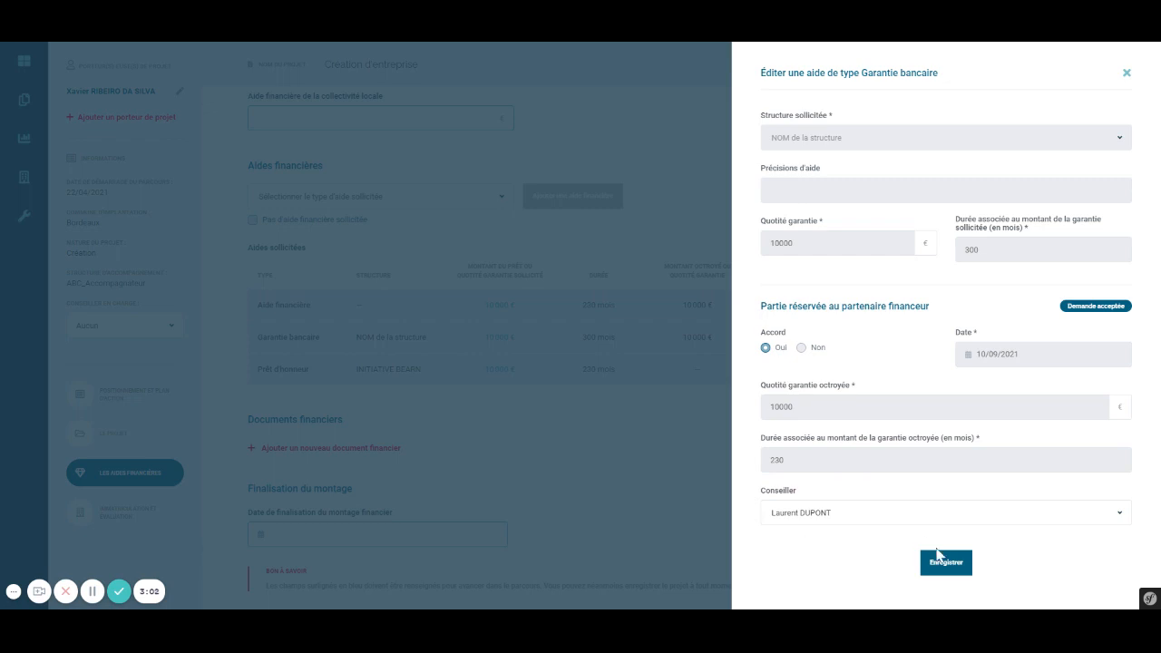
left_click(1127, 73)
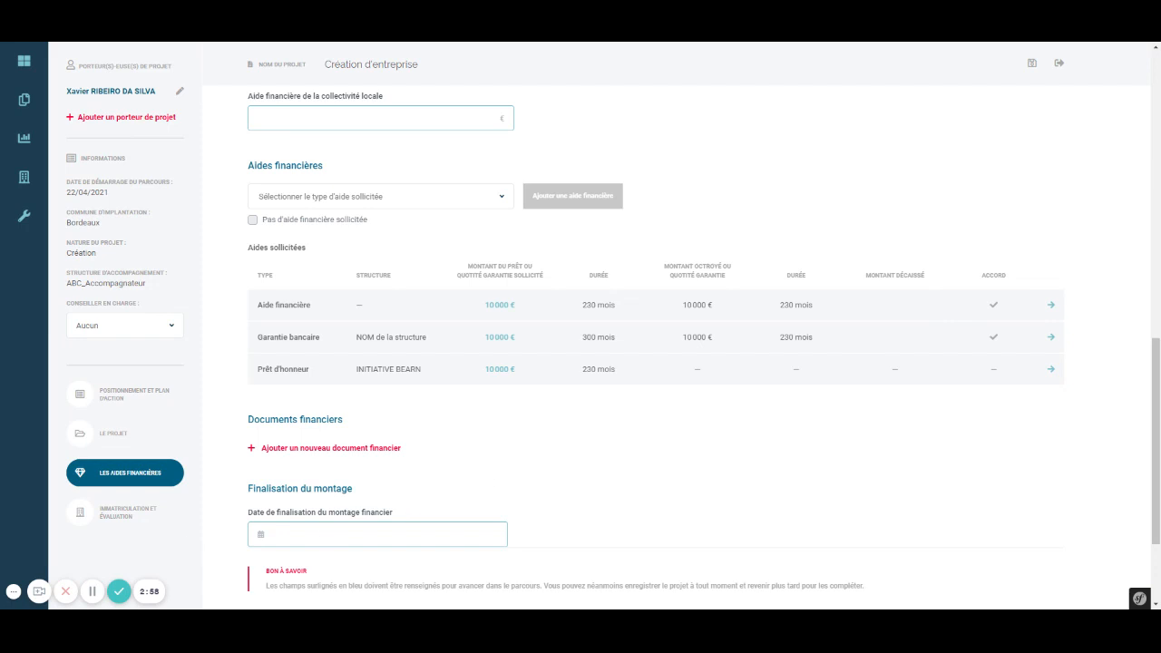